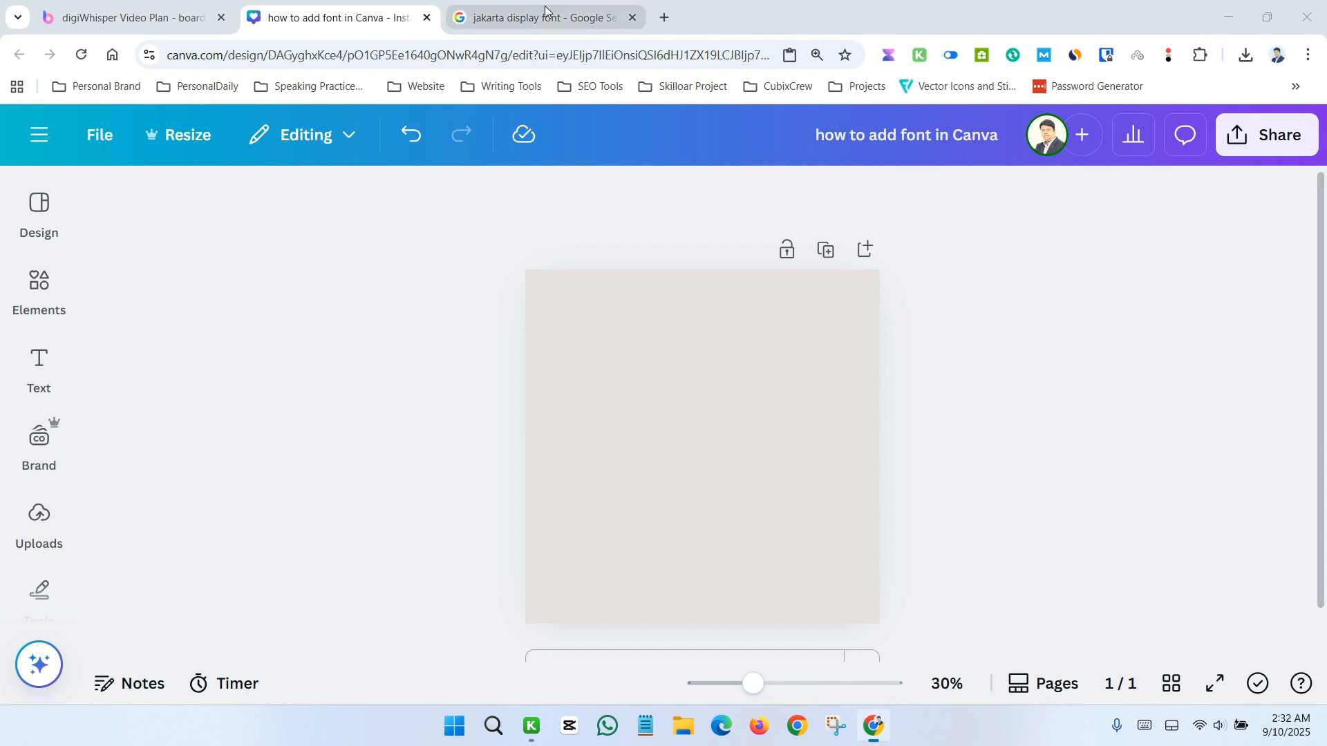
# View the Jakarta Display font in the Google image results and search the design's text fonts for "jakarta display"
pyautogui.click(588, 16)
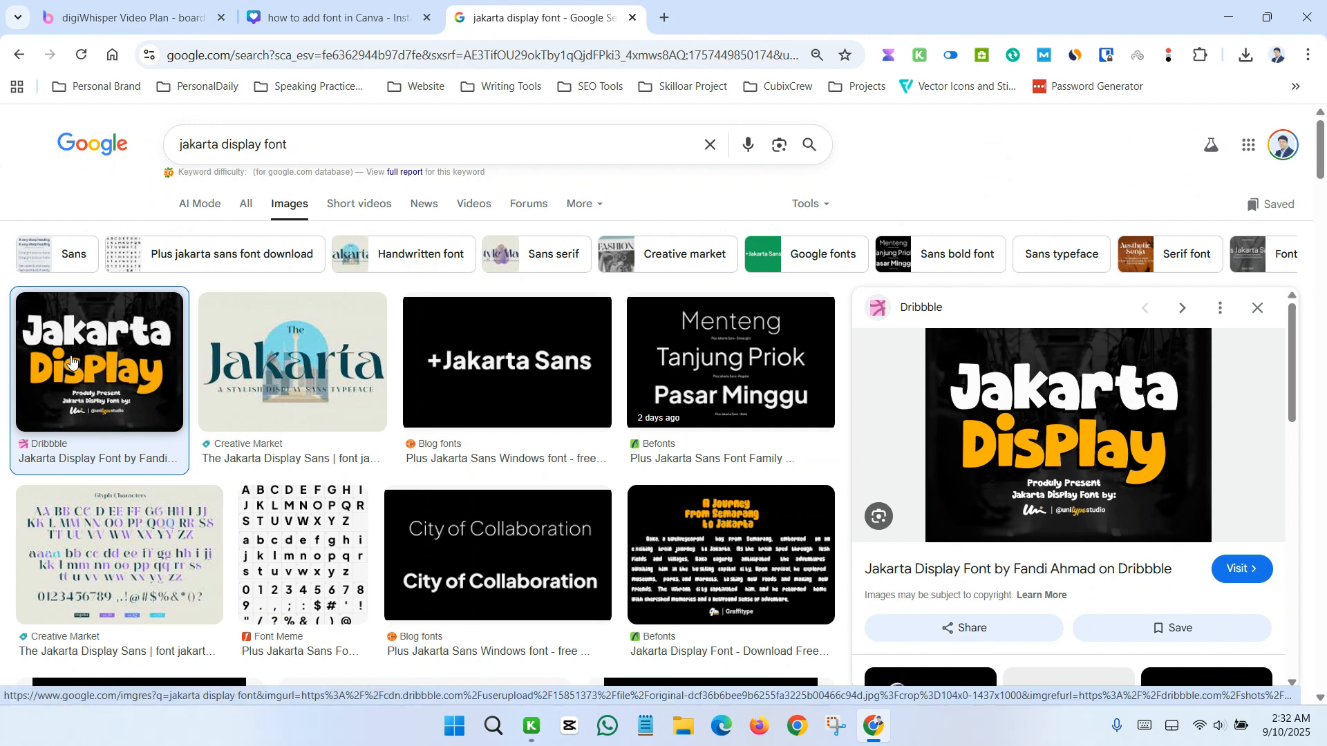
pyautogui.click(290, 6)
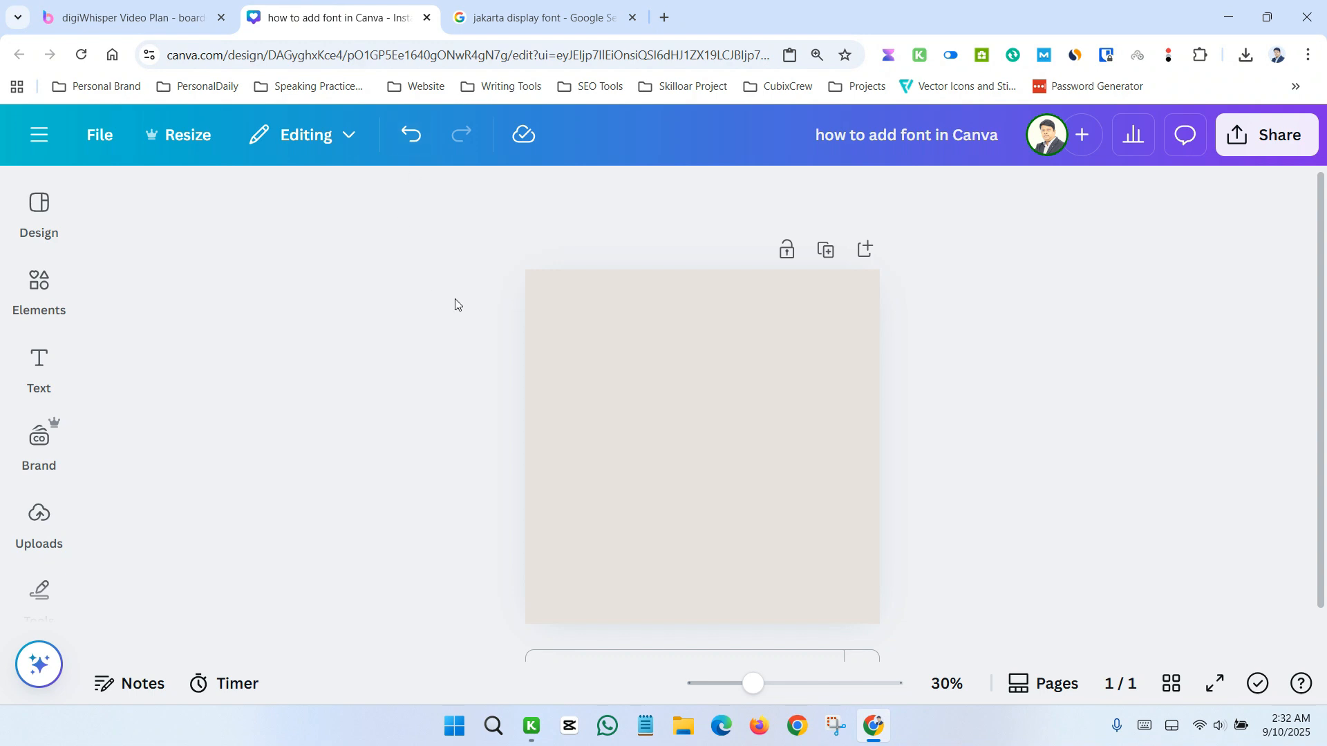
pyautogui.click(42, 366)
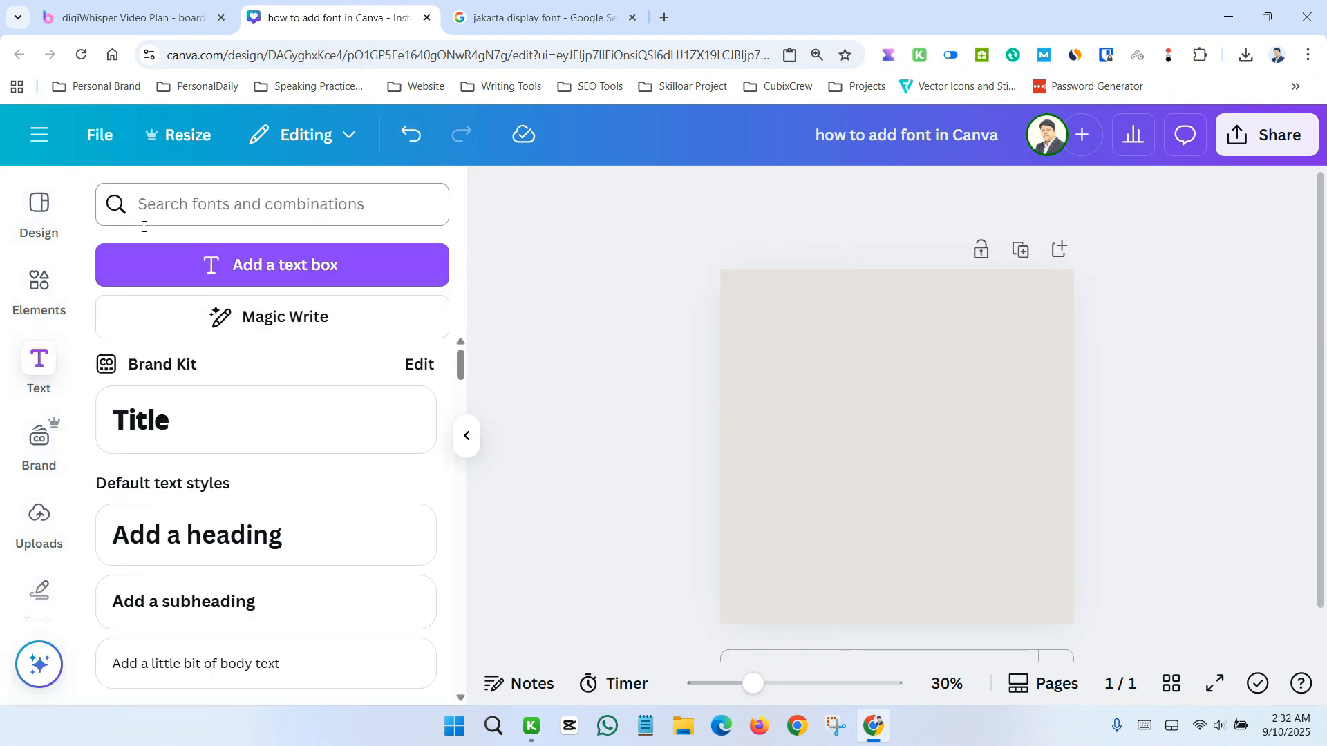
pyautogui.click(207, 201)
pyautogui.write('jakar')
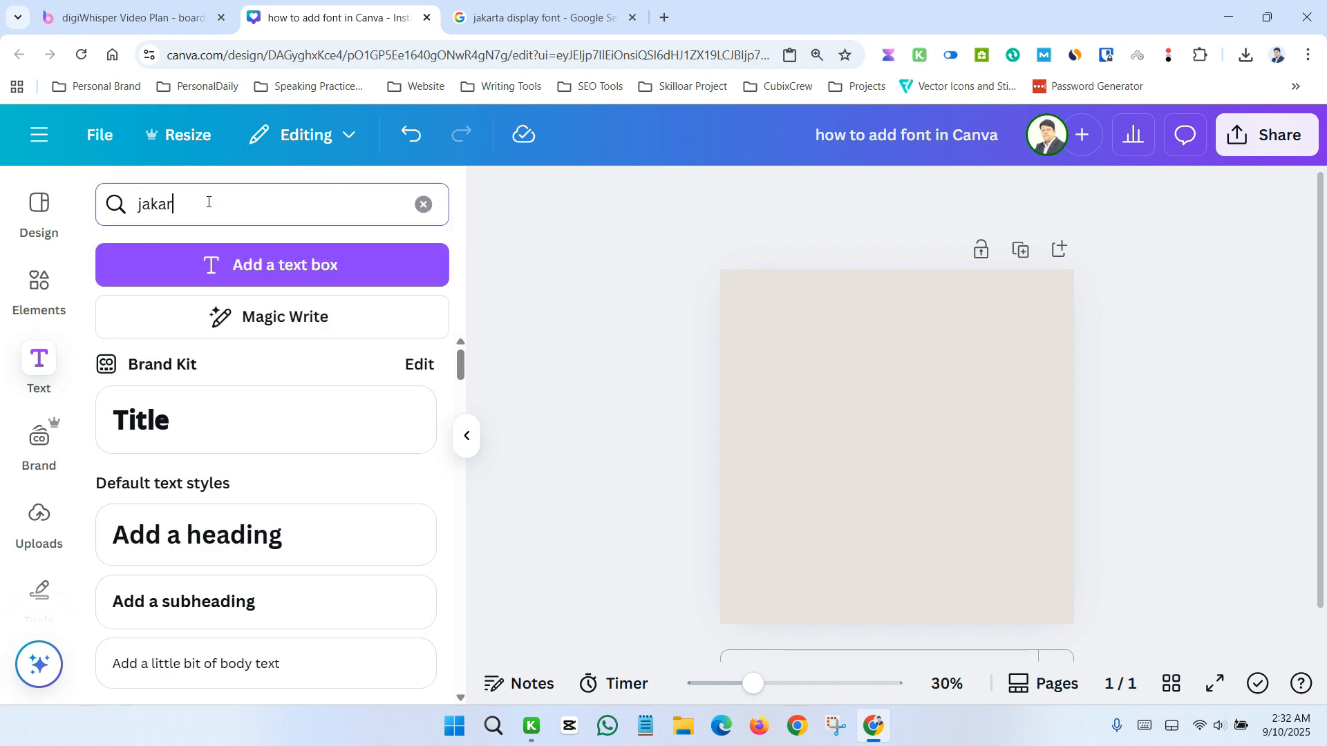
pyautogui.write('ta display')
pyautogui.press('Return')
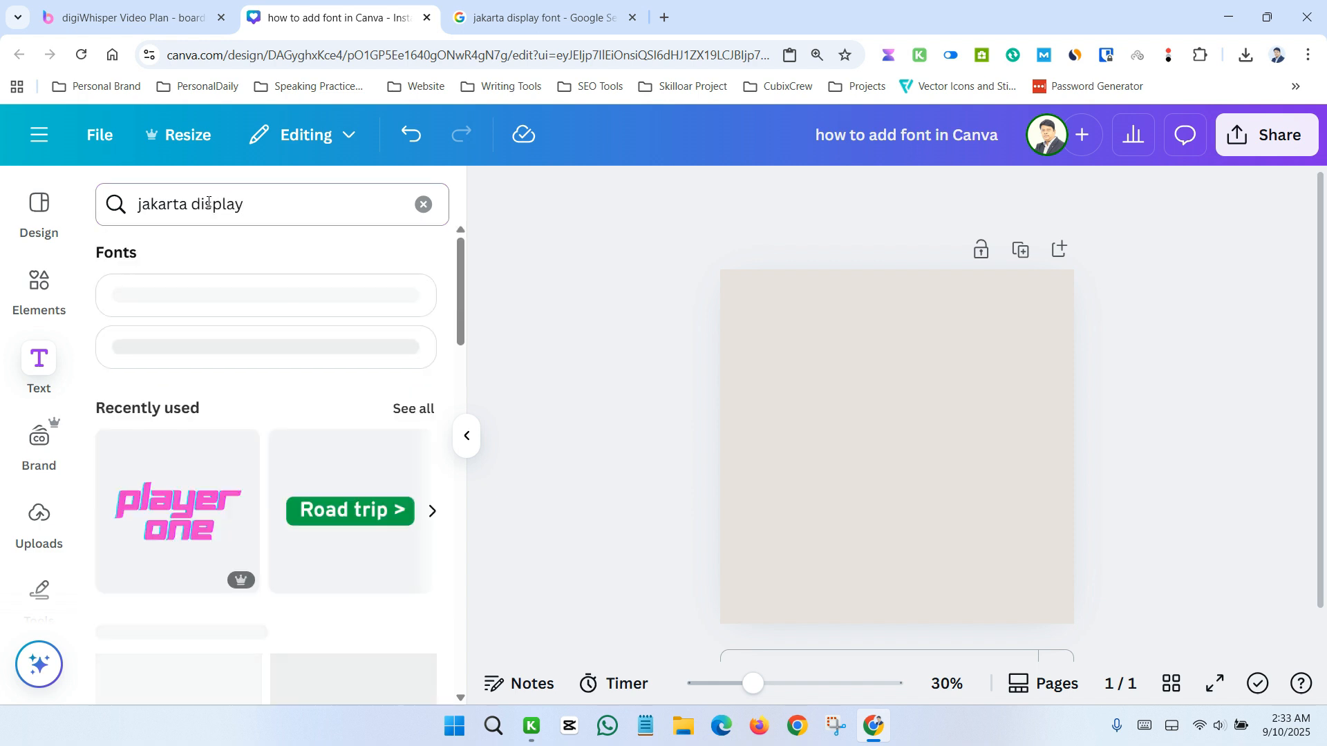
pyautogui.scroll(-1, 255, 336)
pyautogui.scroll(-3, 255, 336)
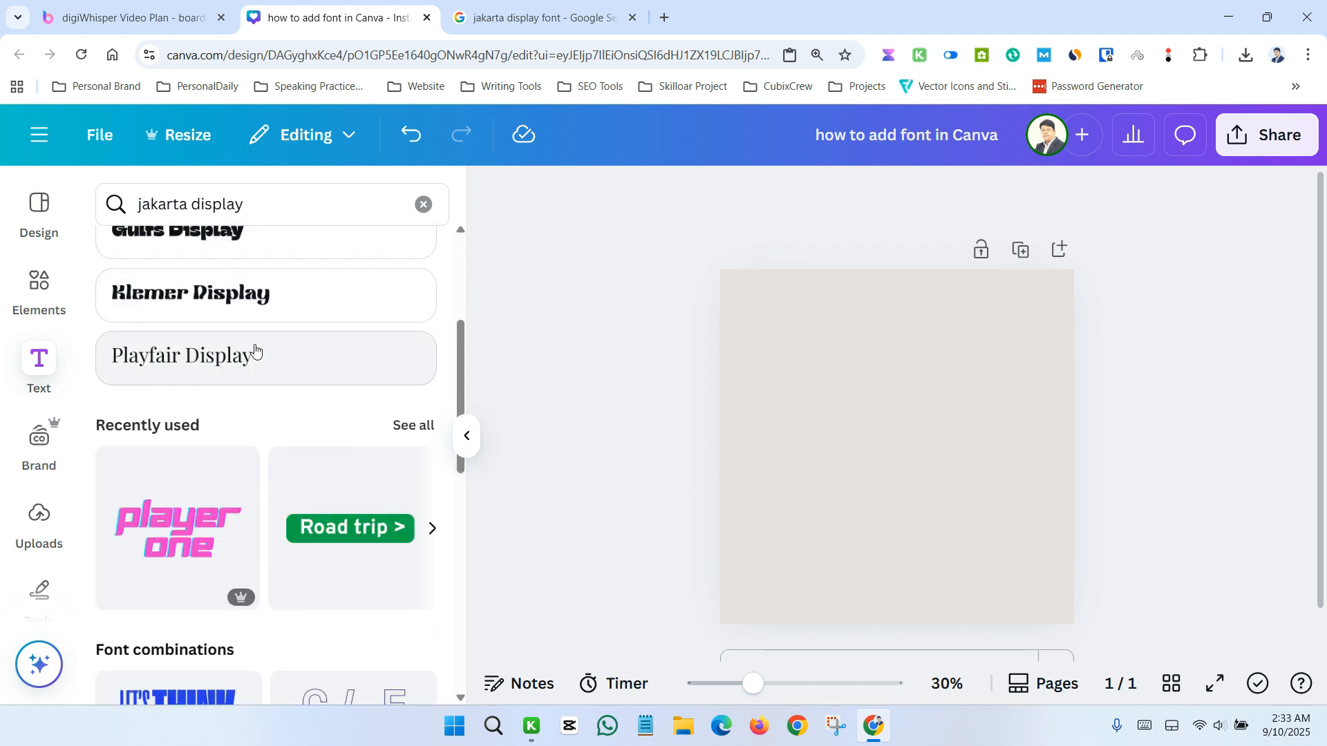
pyautogui.scroll(4, 255, 350)
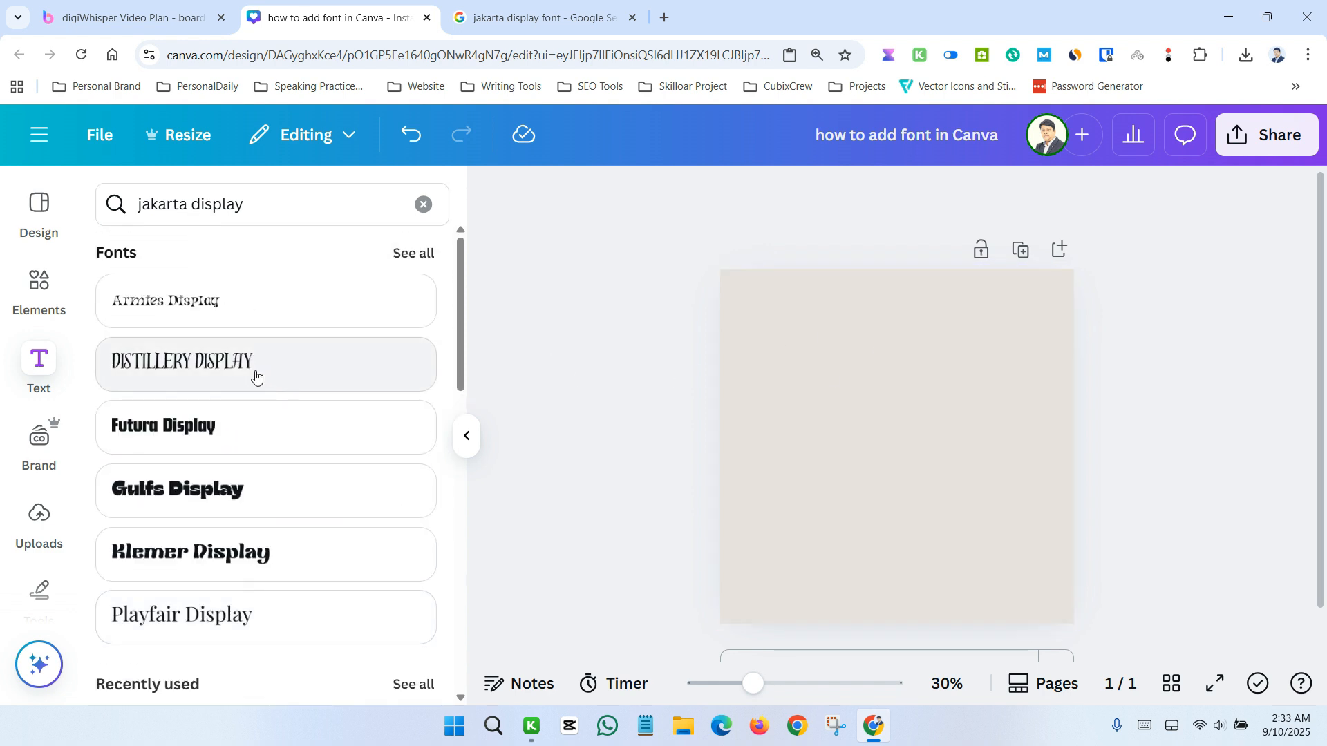
# Clear the font search, add a text box reading "My Fonts" and enlarge it to a font size of about 81.3
pyautogui.click(39, 361)
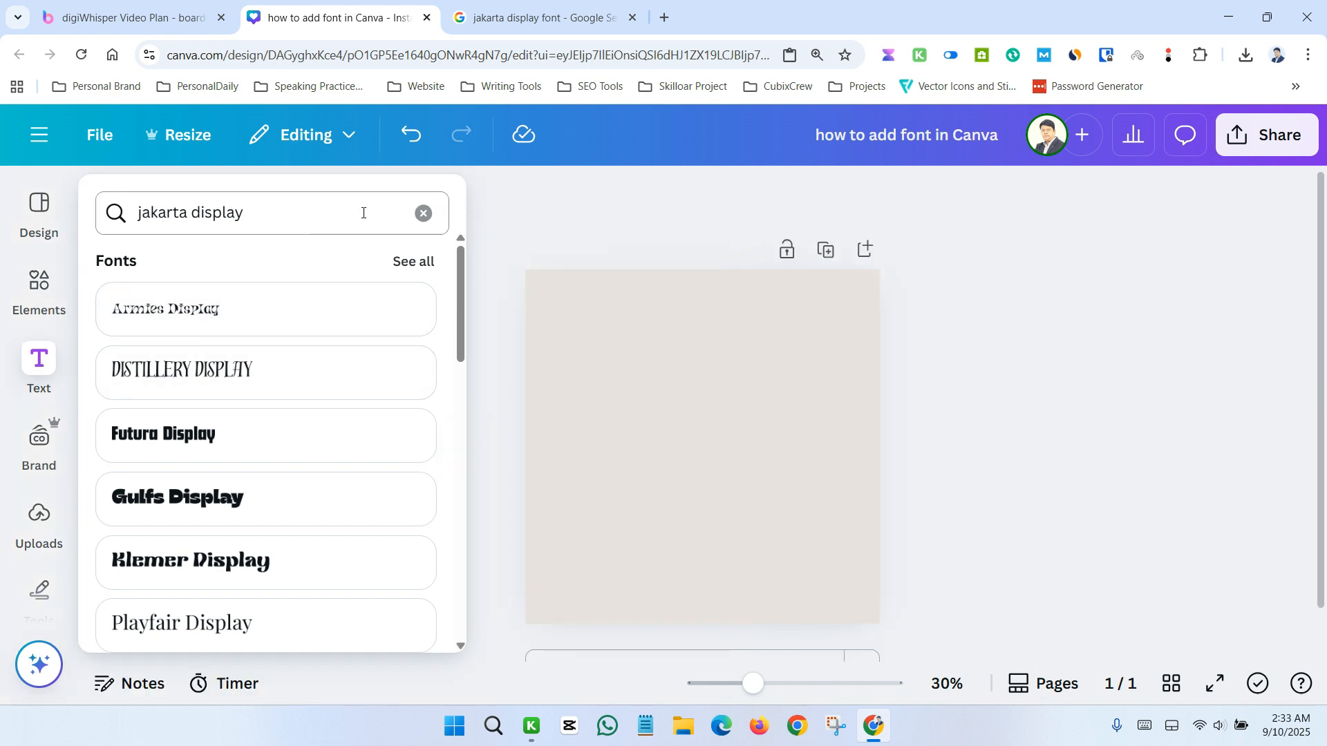
pyautogui.click(423, 213)
pyautogui.press('t')
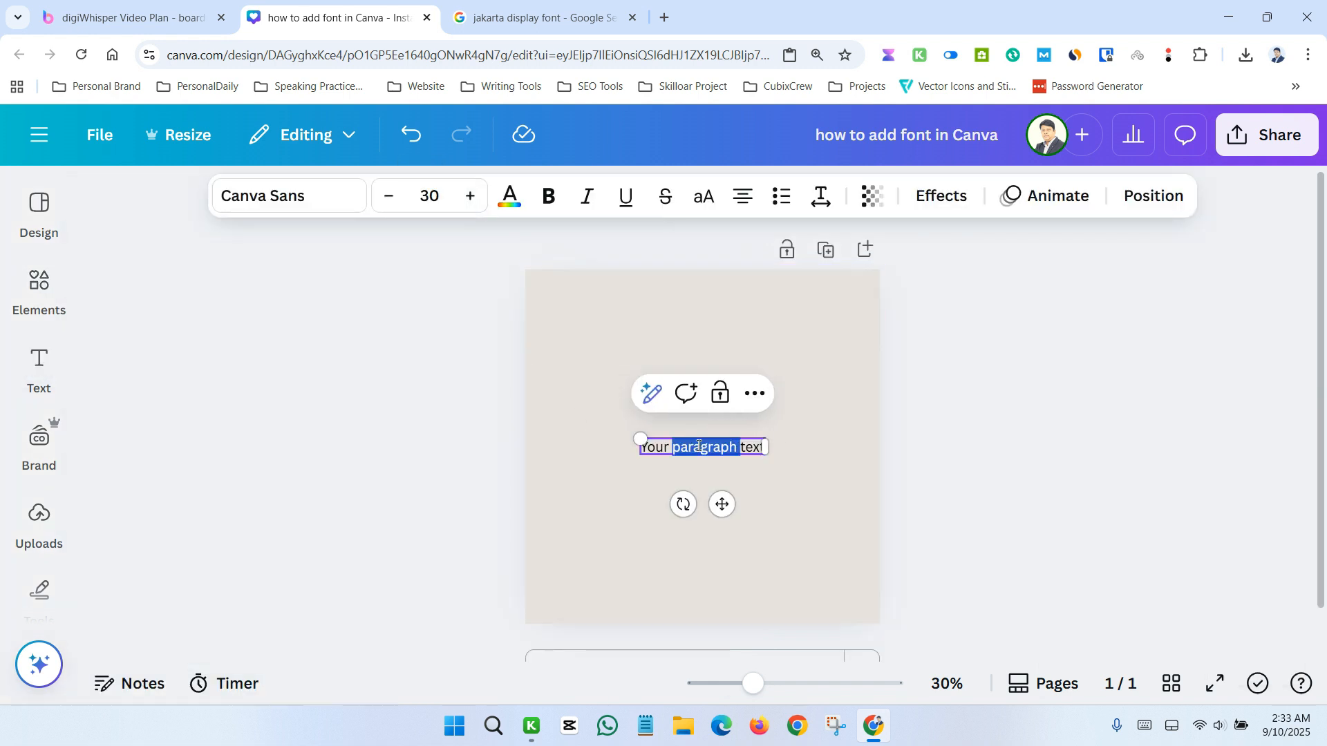
pyautogui.write('My')
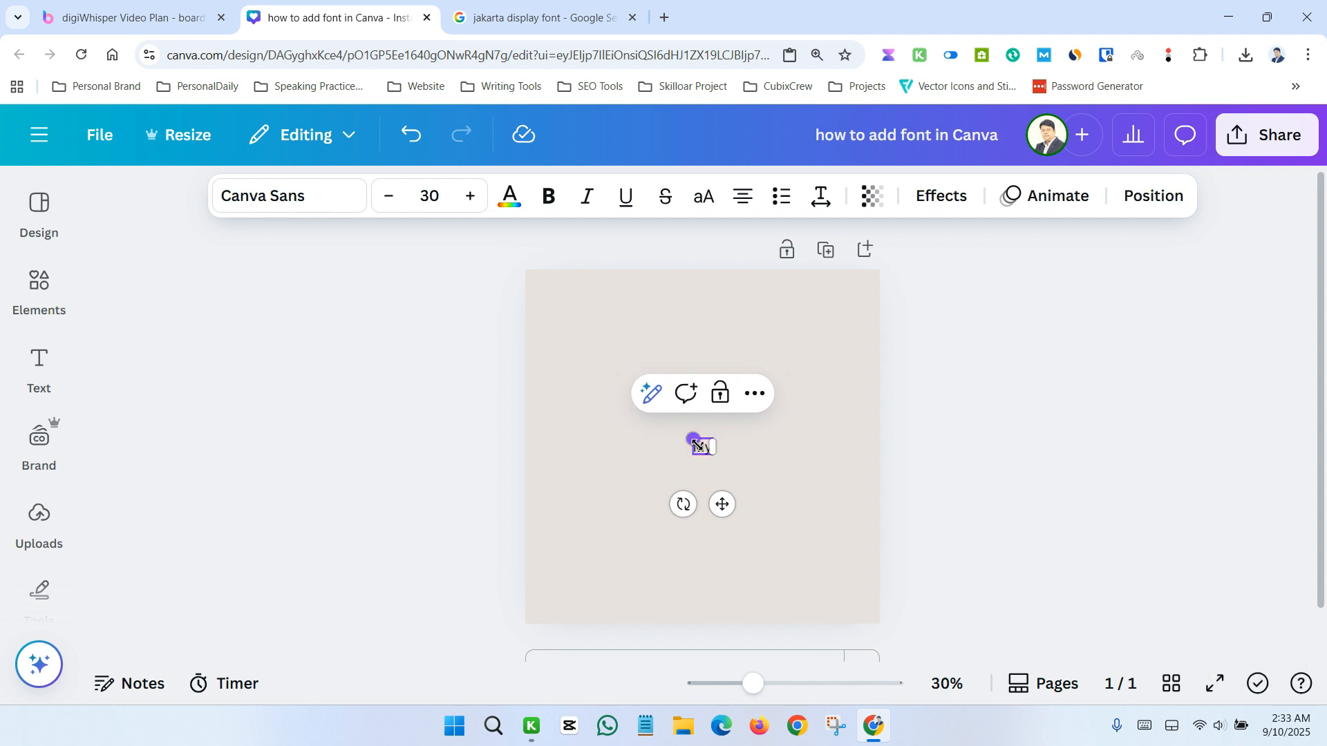
pyautogui.write(' Font')
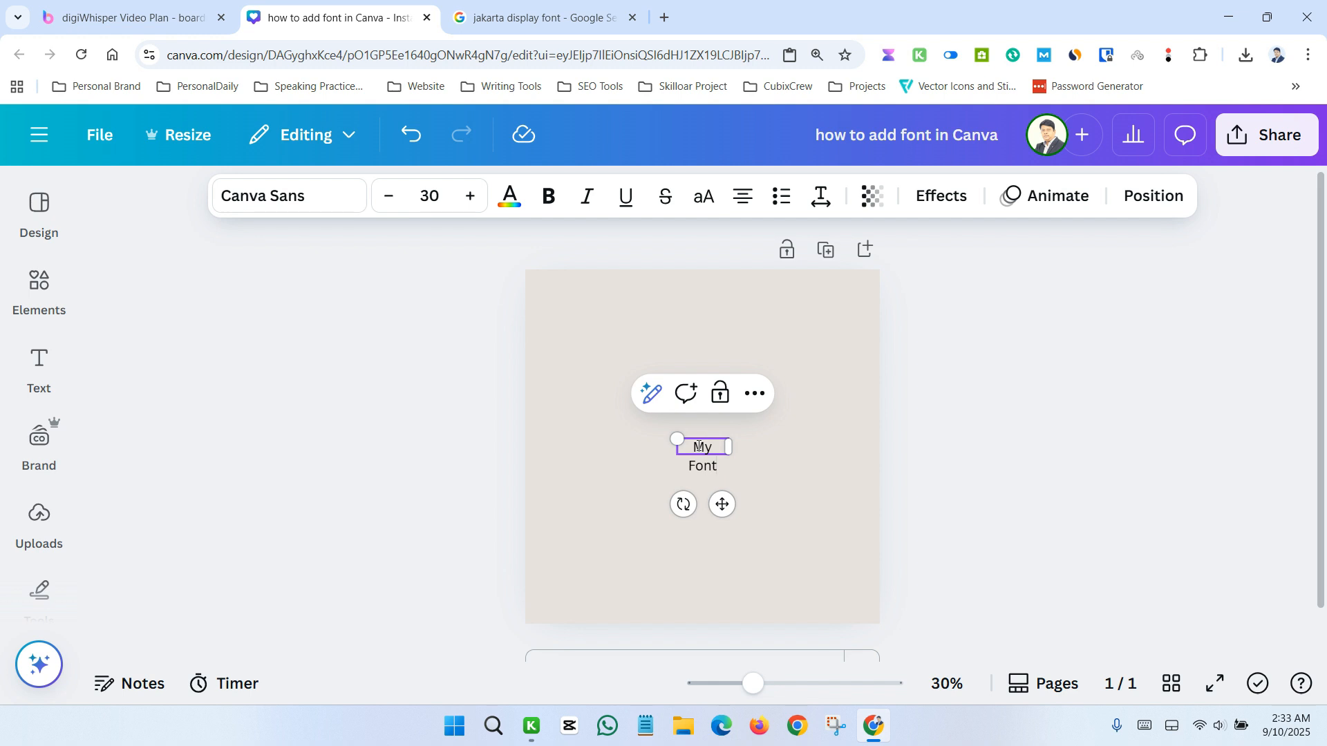
pyautogui.moveTo(730, 451); pyautogui.dragTo(864, 409)
pyautogui.moveTo(808, 442); pyautogui.dragTo(752, 436)
# Select the "My Fonts" text and search its font list for "jakarta"
pyautogui.tripleClick(750, 436)
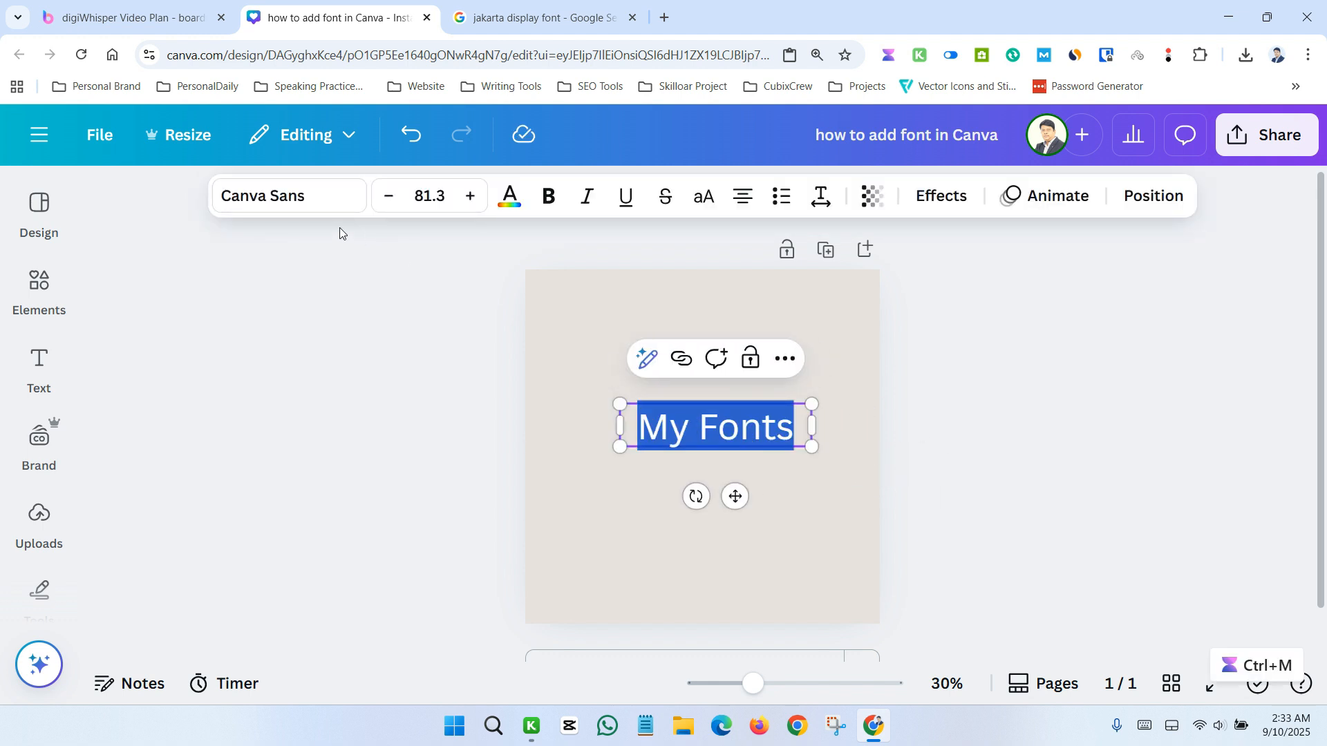
pyautogui.click(285, 202)
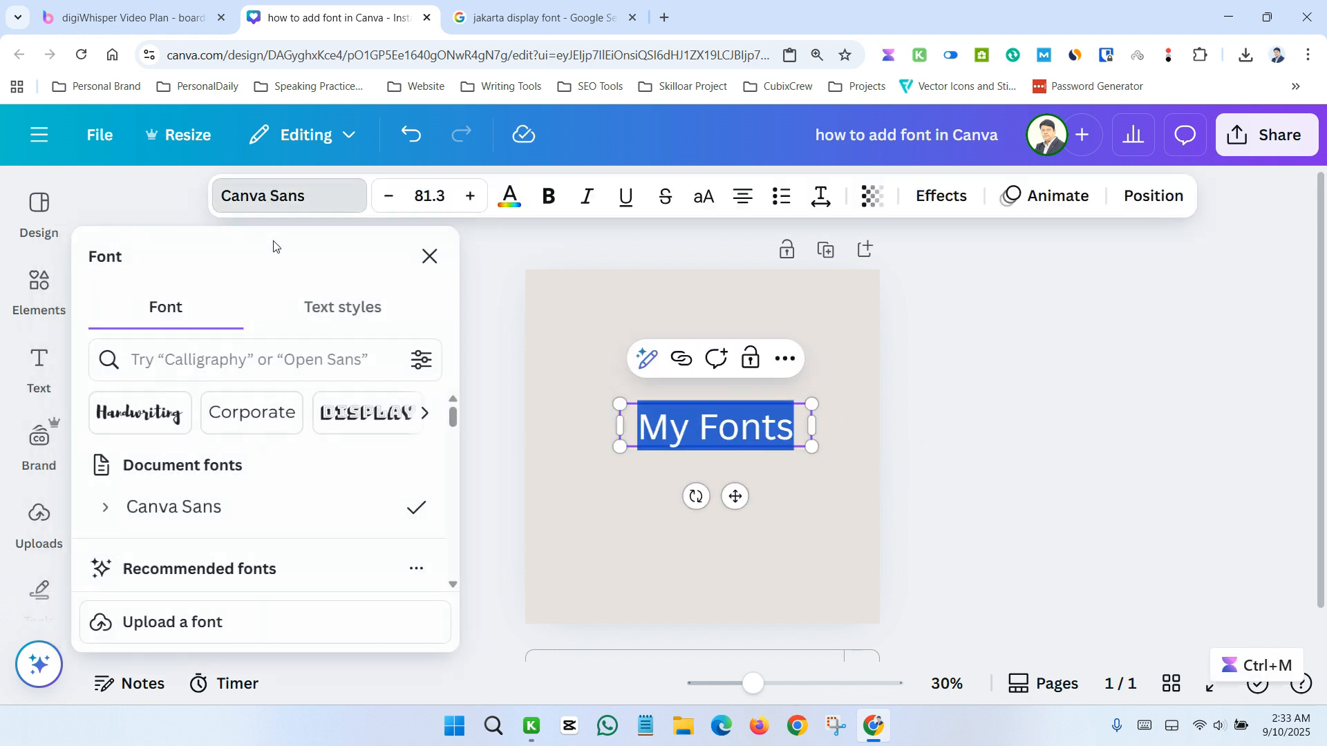
pyautogui.click(205, 350)
pyautogui.write('jakar')
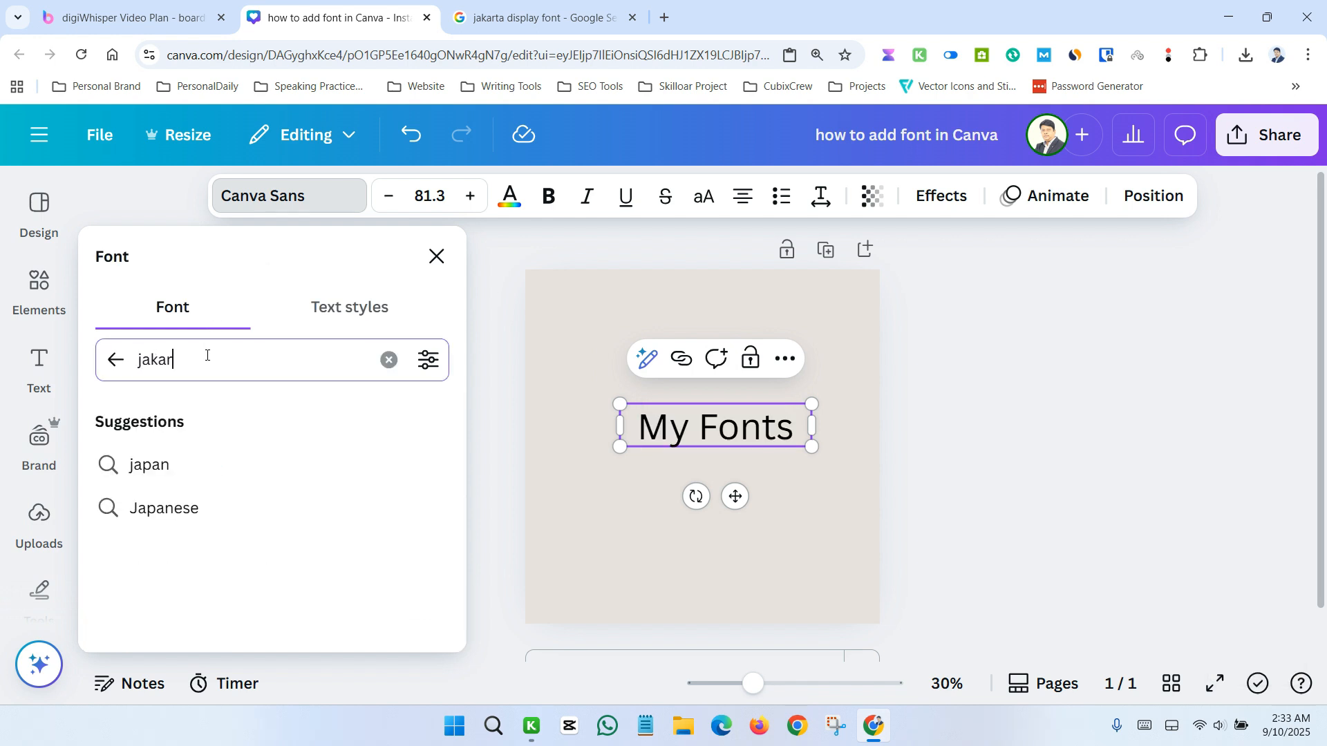
pyautogui.write('ta')
pyautogui.press('Return')
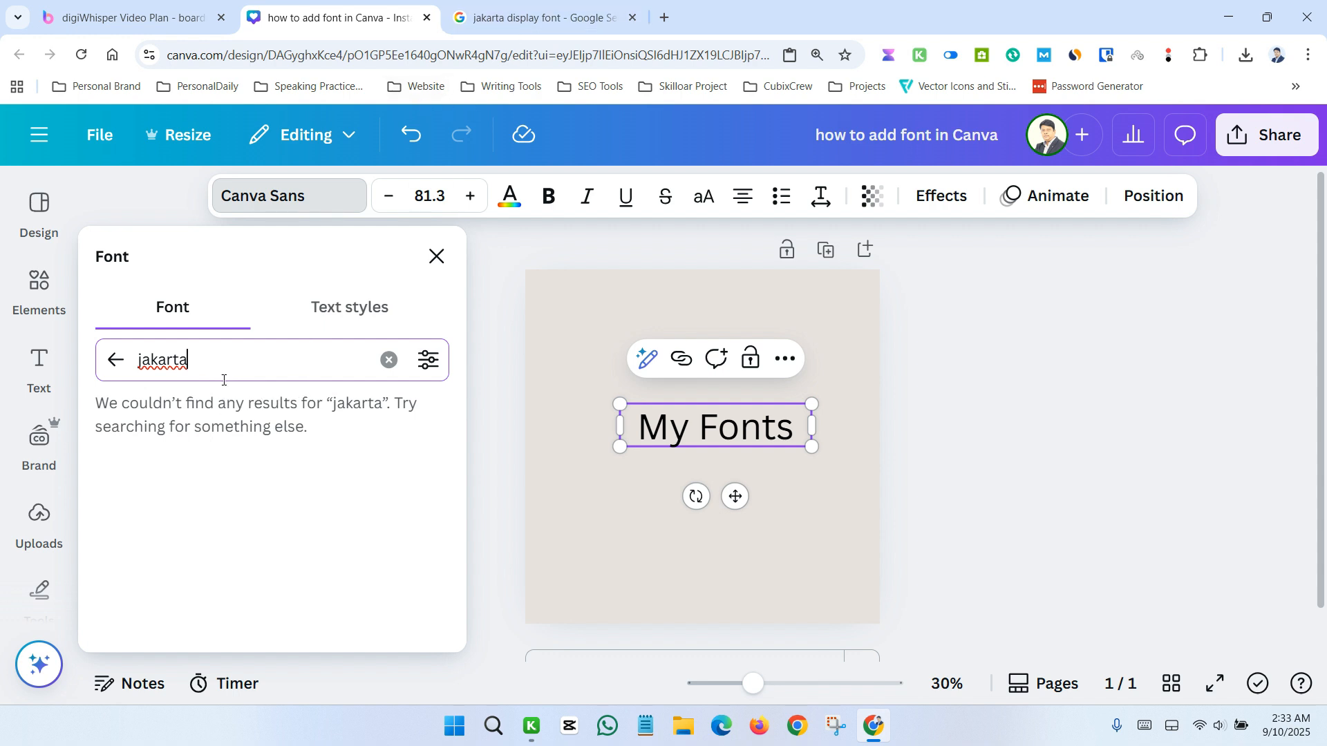
# Search Google for "jakarta display font free download" and switch from image results to all results
pyautogui.click(489, 27)
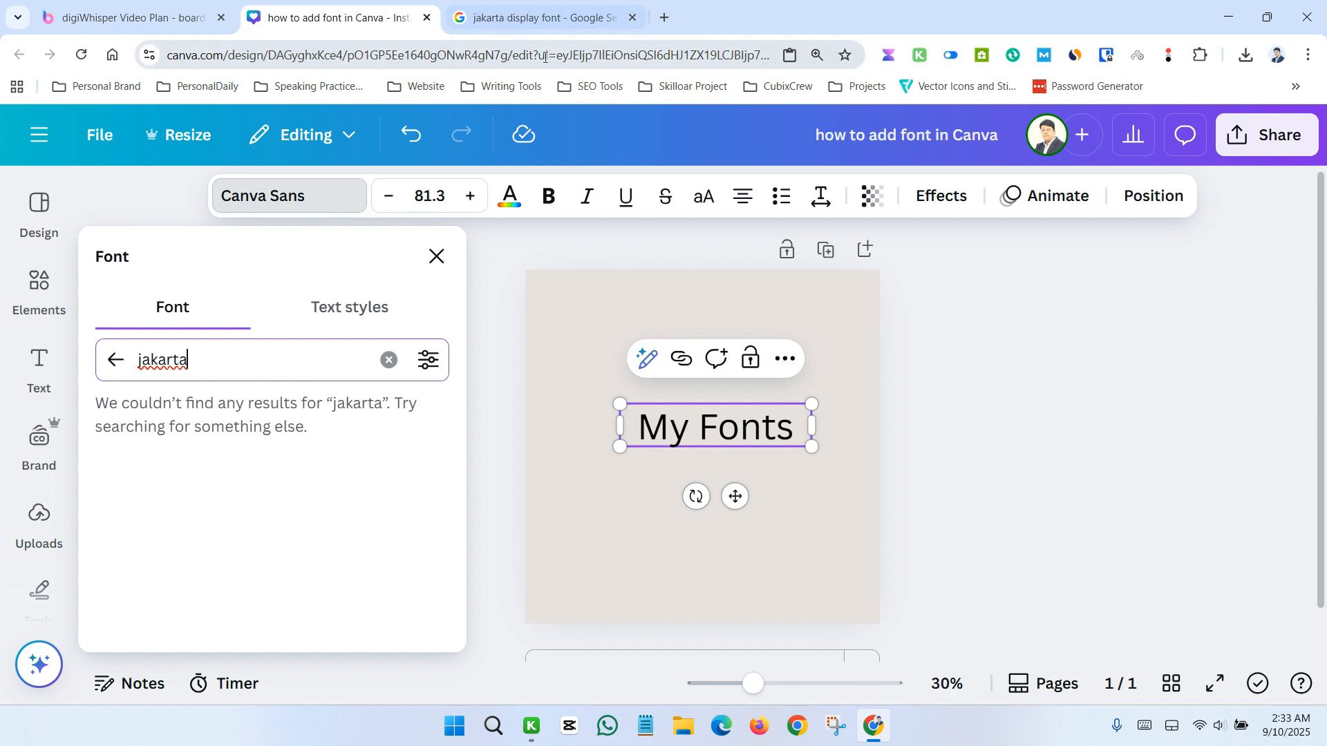
pyautogui.moveTo(318, 144); pyautogui.dragTo(139, 150)
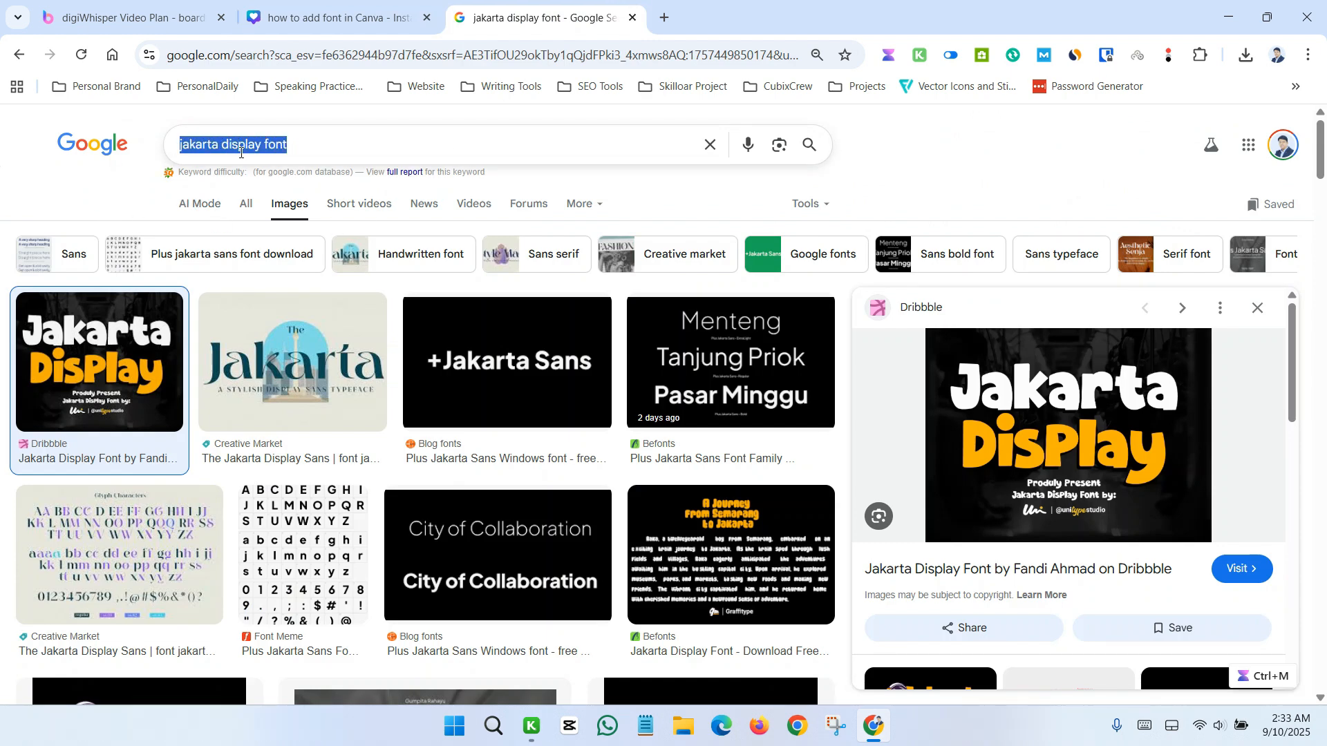
pyautogui.click(308, 146)
pyautogui.press('Return')
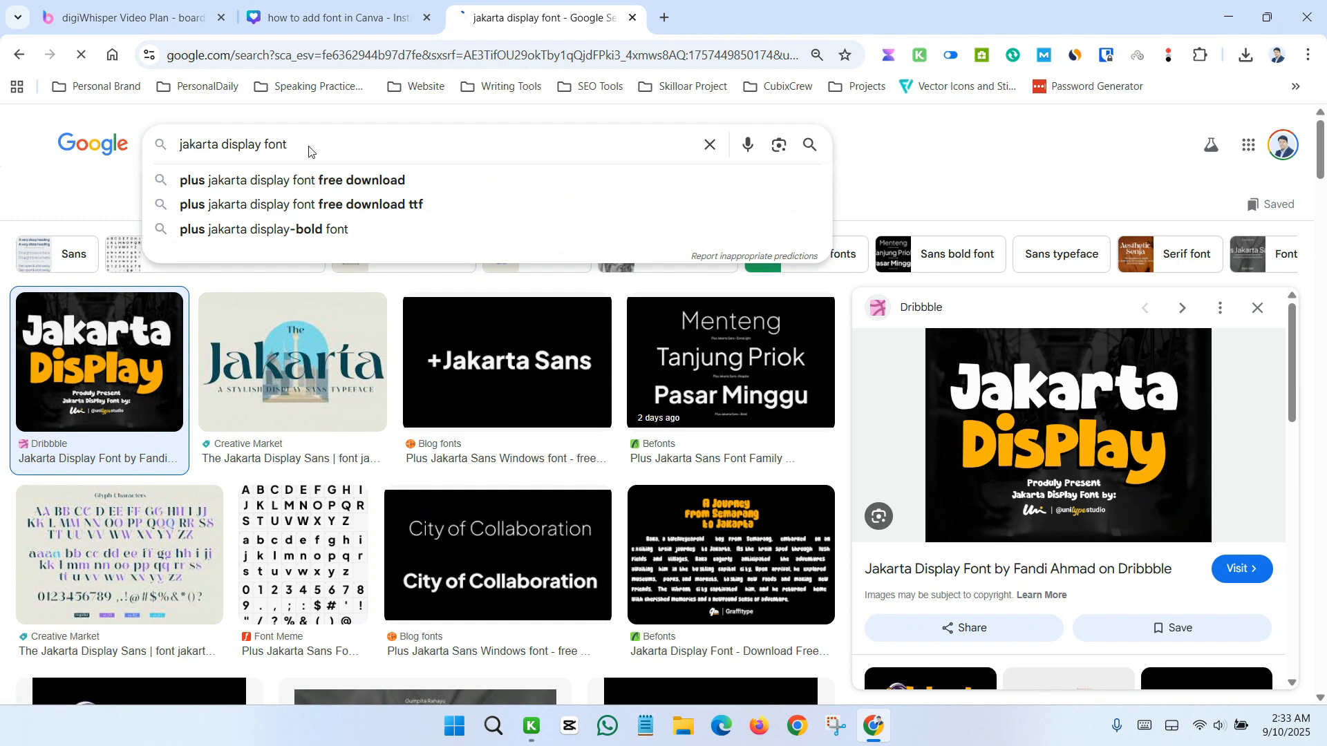
pyautogui.click(324, 128)
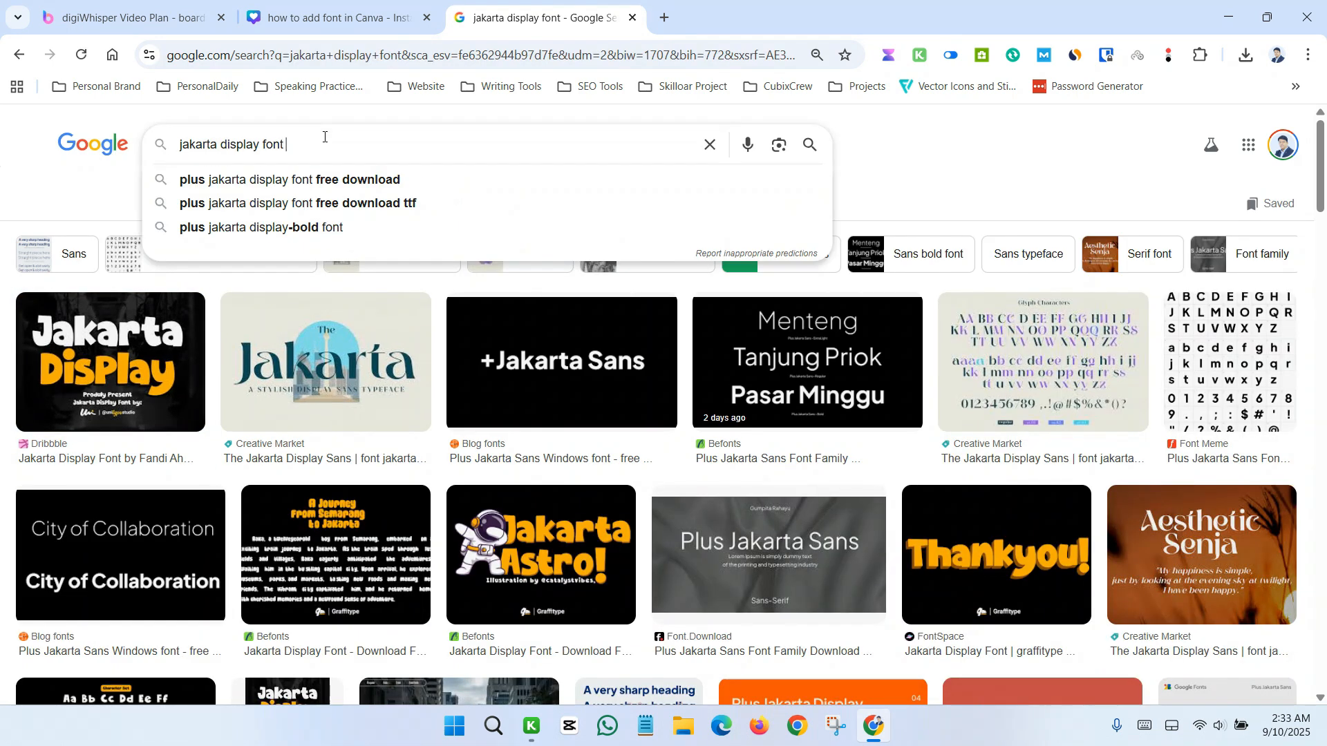
pyautogui.write('free download')
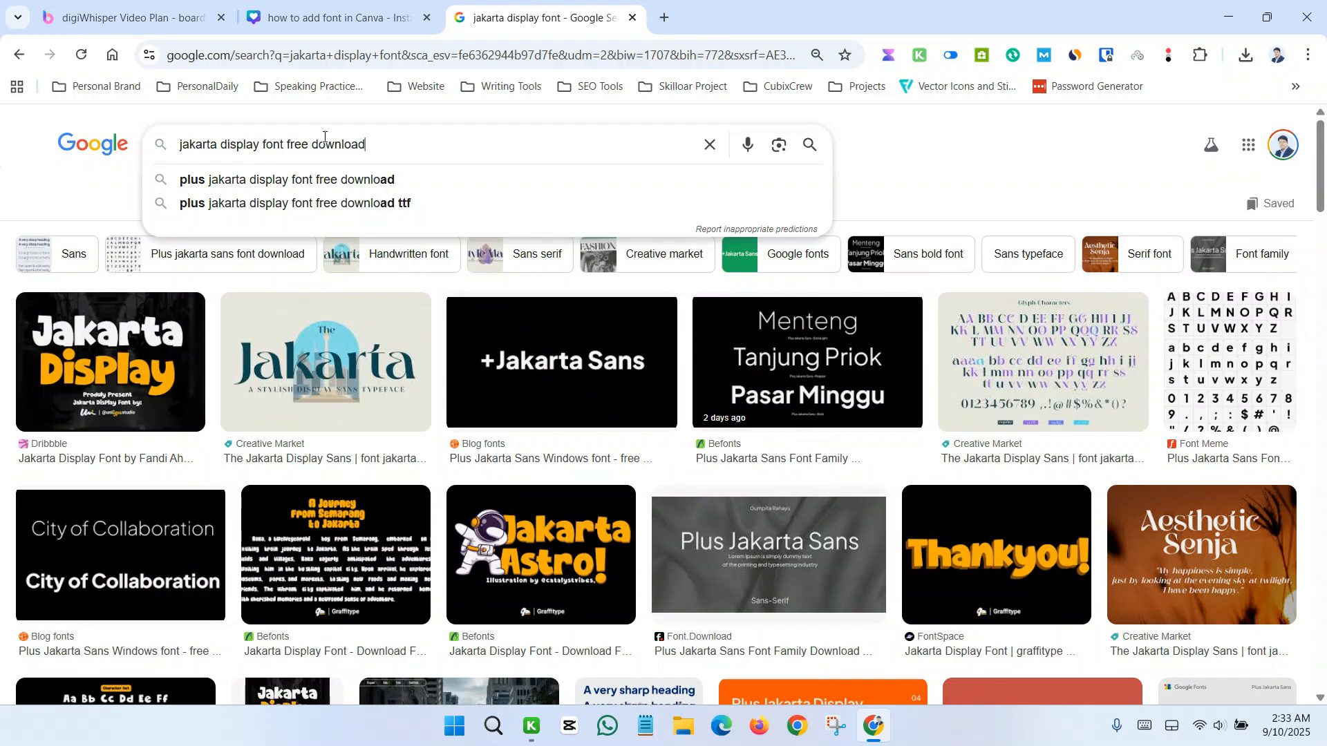
pyautogui.press('Return')
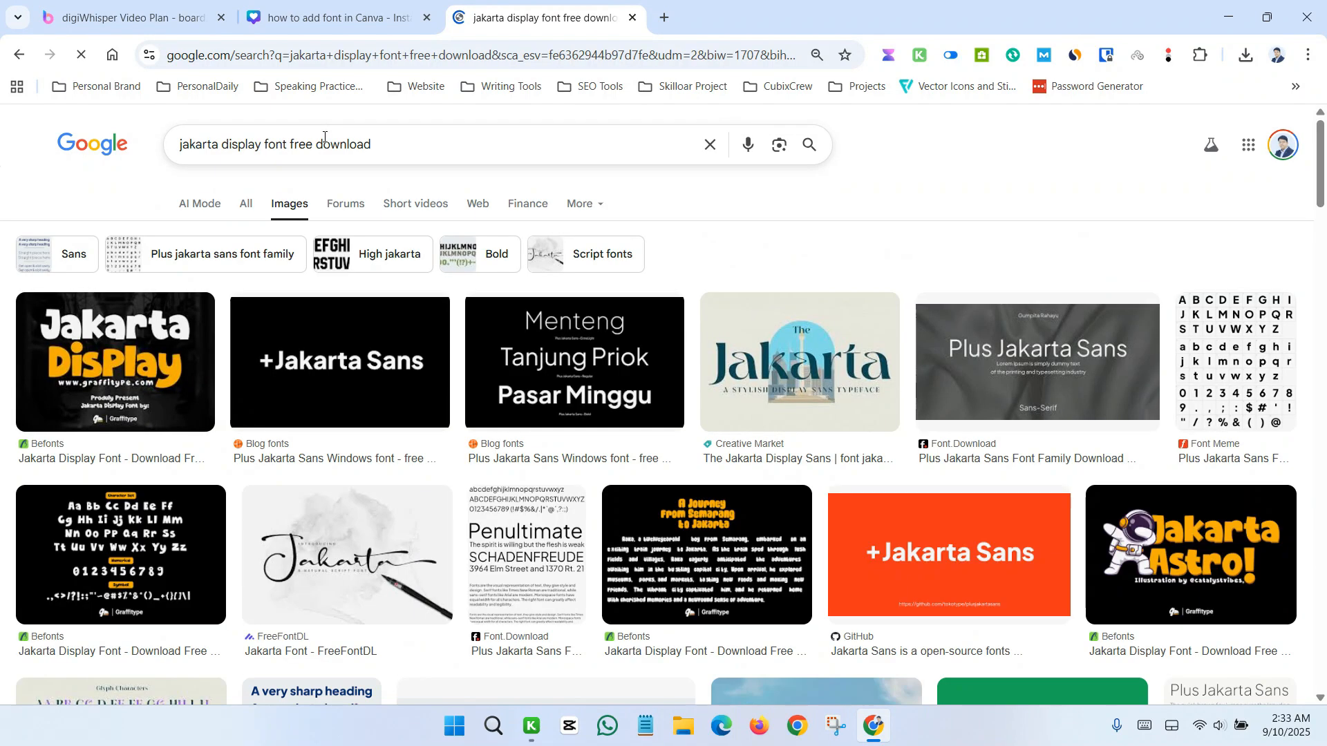
pyautogui.click(243, 208)
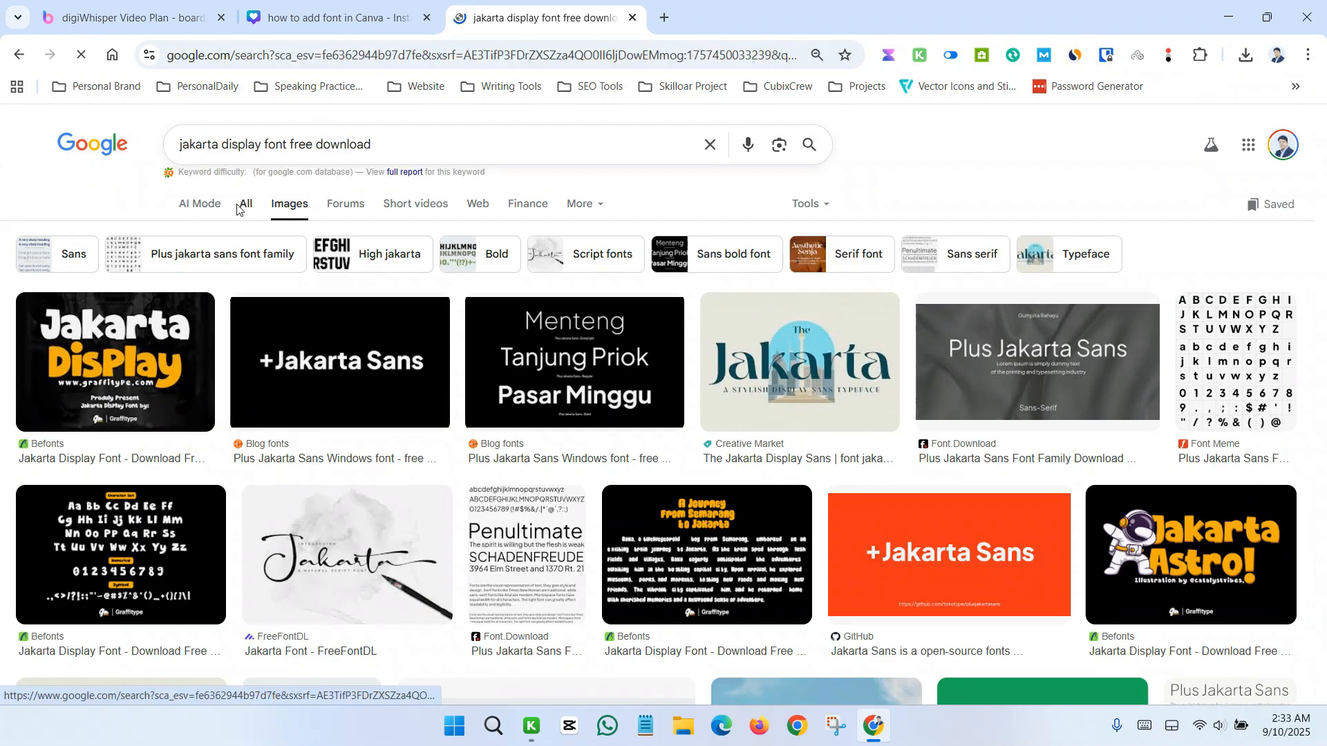
# Open the befonts.com result "Jakarta Display Font - Download Free Font" in a new tab and switch to it
pyautogui.scroll(-3, 110, 343)
pyautogui.scroll(3, 101, 365)
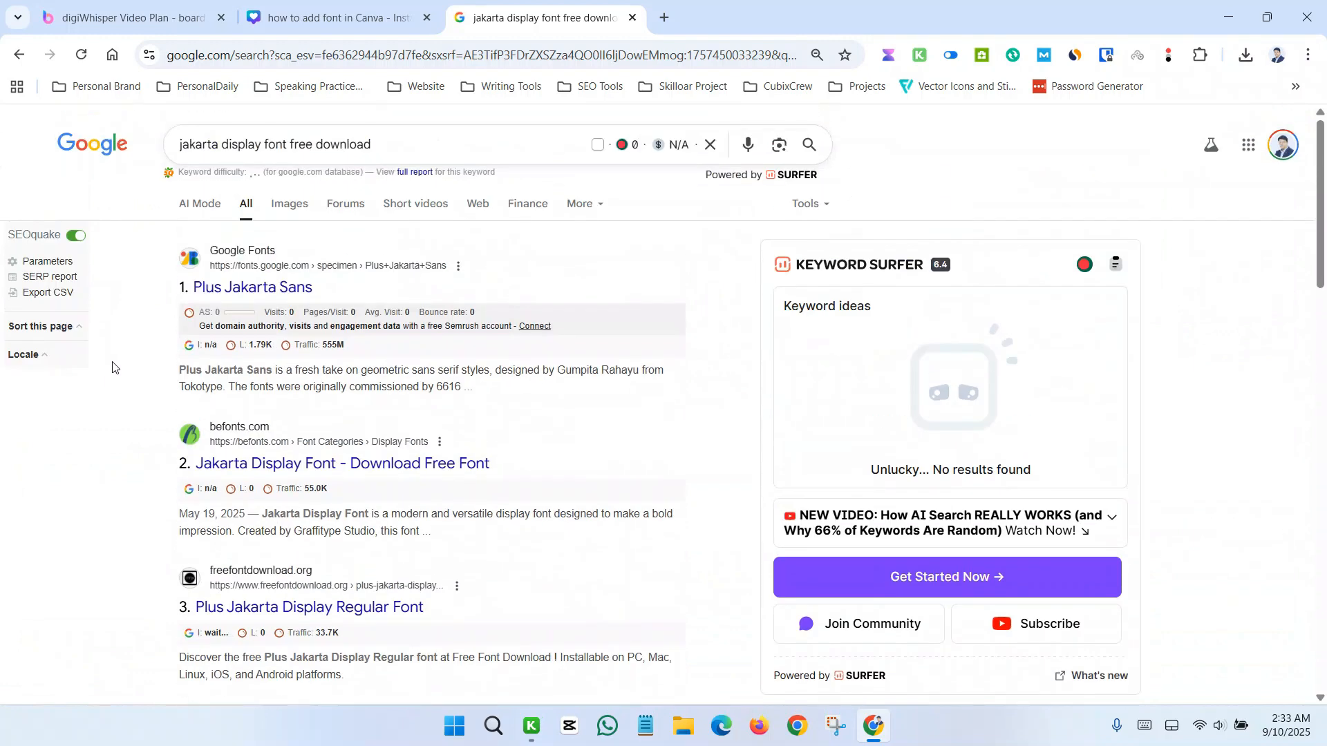
pyautogui.rightClick(307, 469)
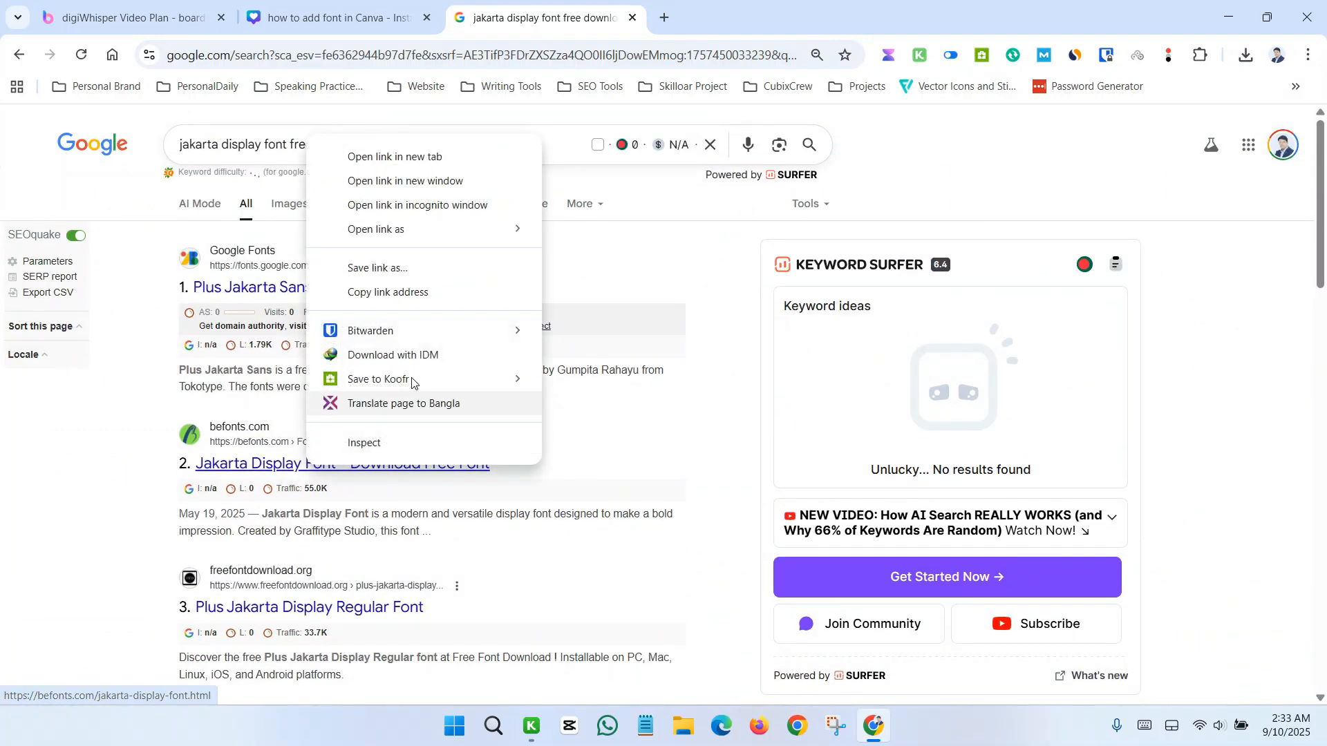
pyautogui.click(366, 154)
pyautogui.click(763, 5)
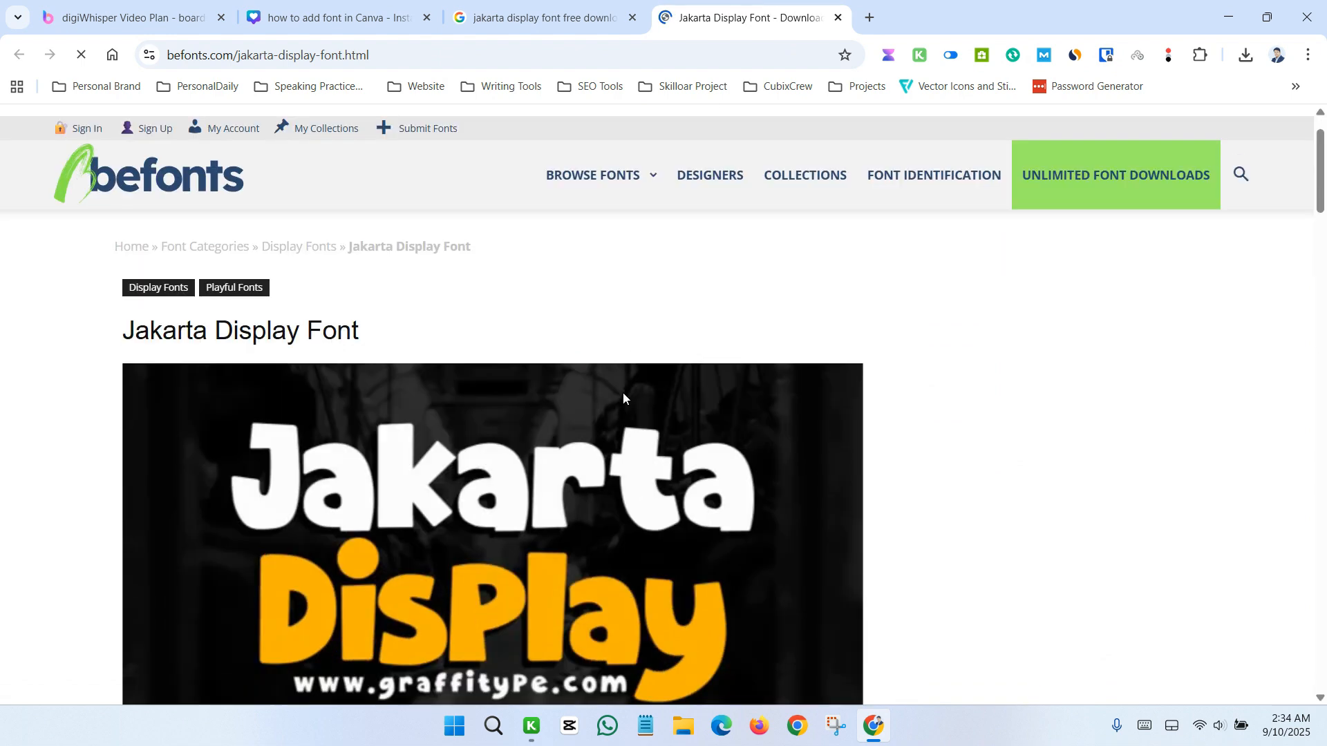
# Download the Jakarta Display font zip from its befonts page, creating the missing Downloads\Compressed folder for it
pyautogui.scroll(-4, 679, 380)
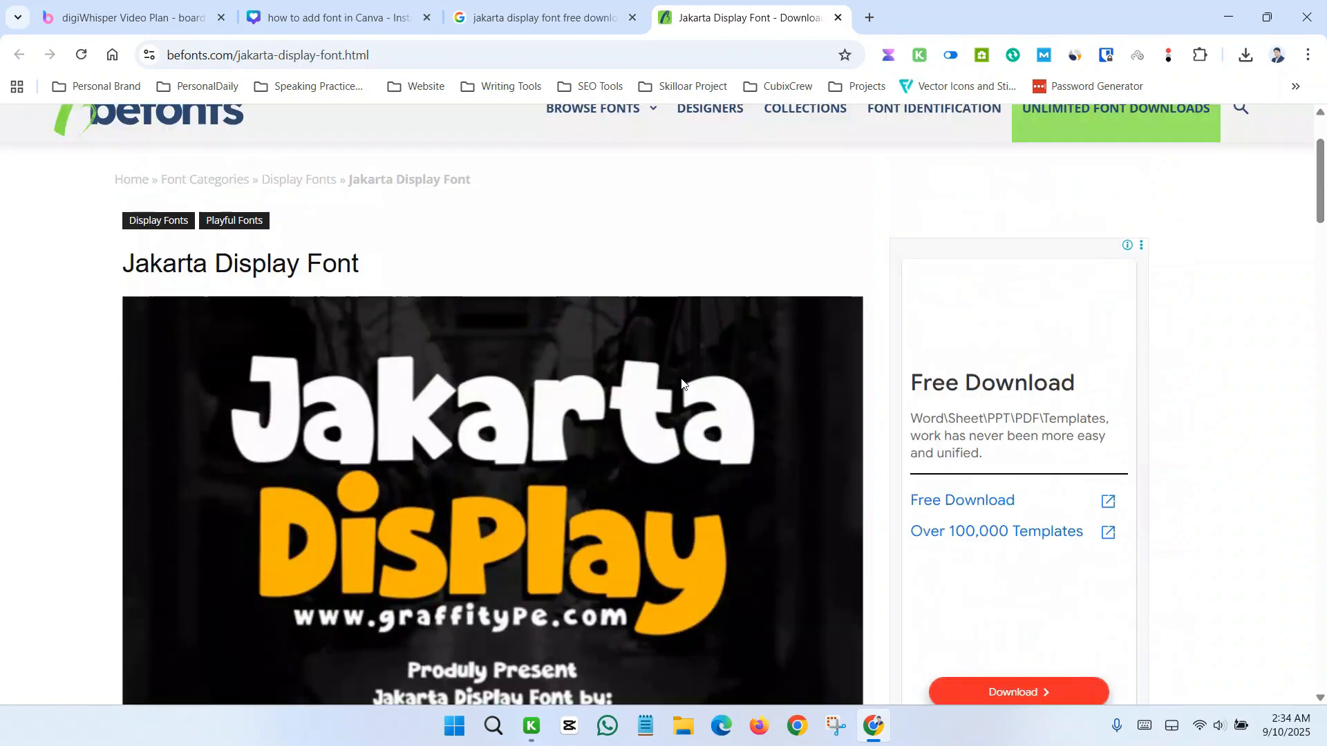
pyautogui.scroll(-6, 681, 378)
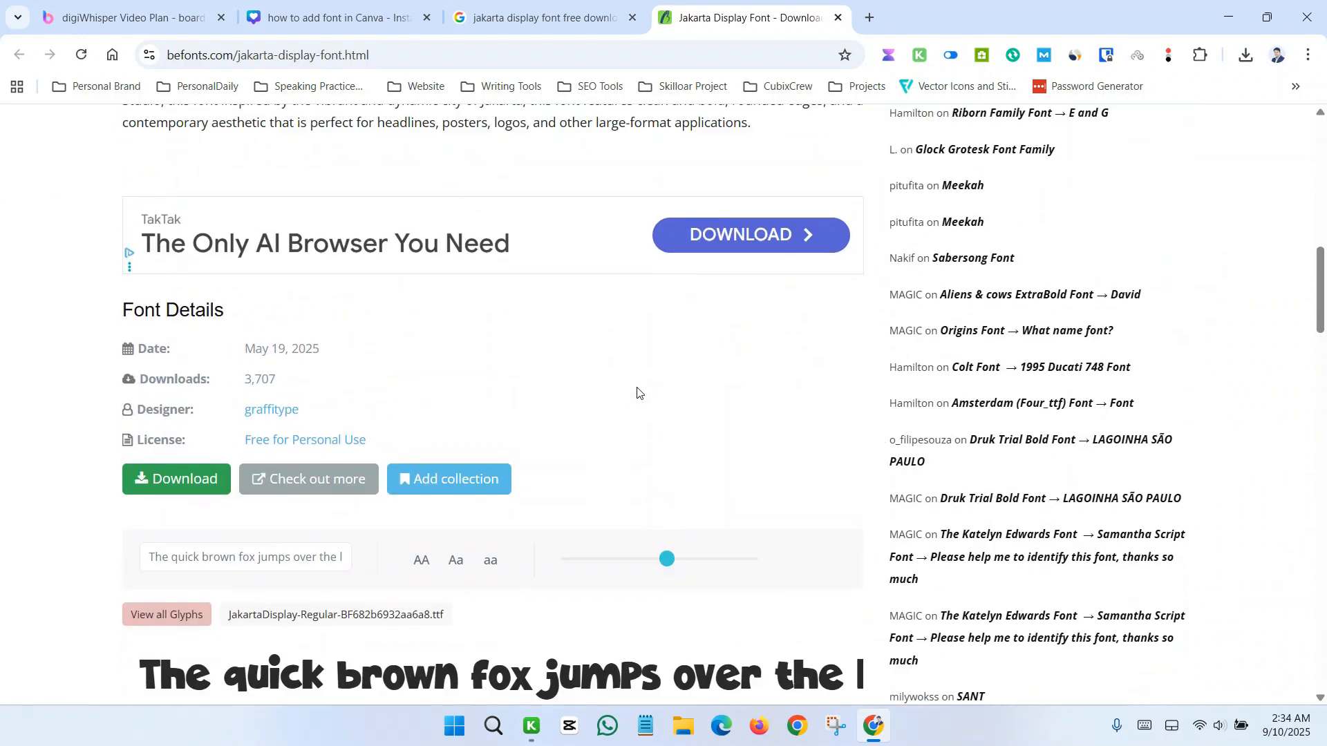
pyautogui.click(165, 493)
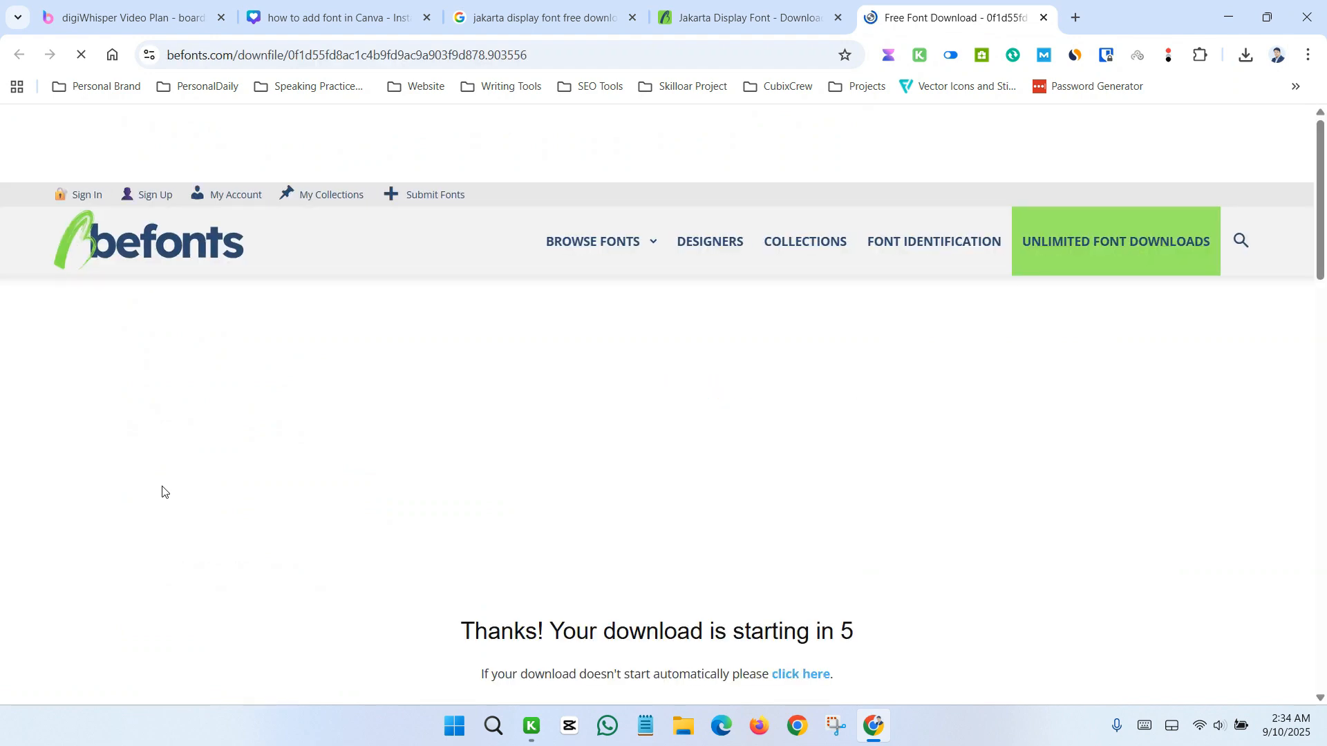
pyautogui.scroll(-1, 458, 430)
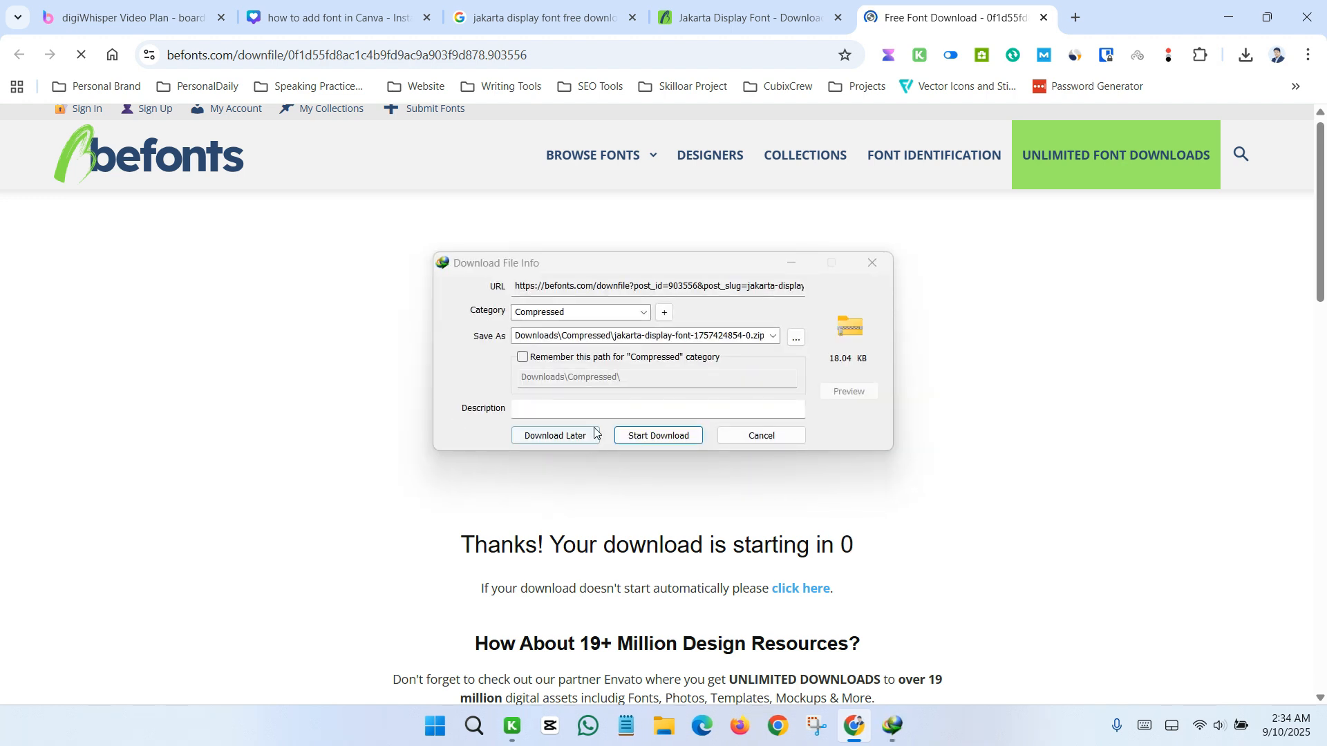
pyautogui.click(642, 435)
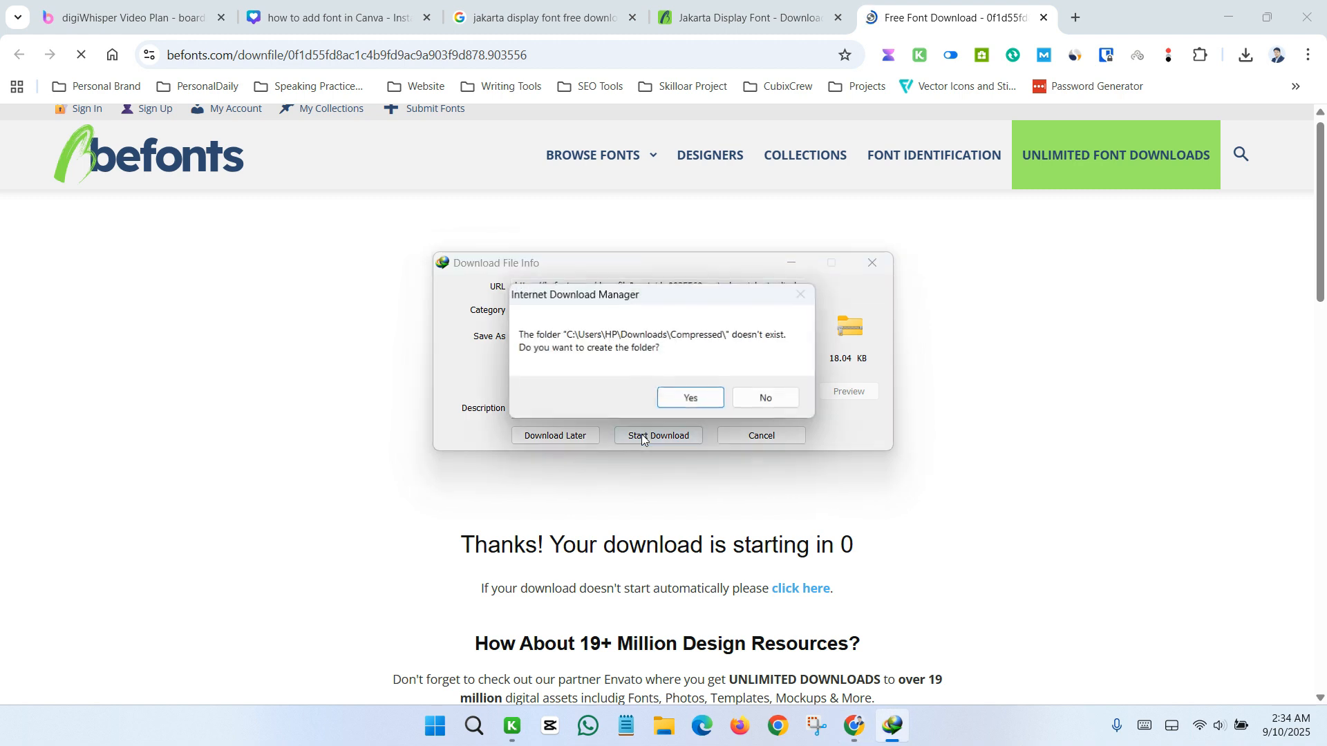
pyautogui.click(692, 399)
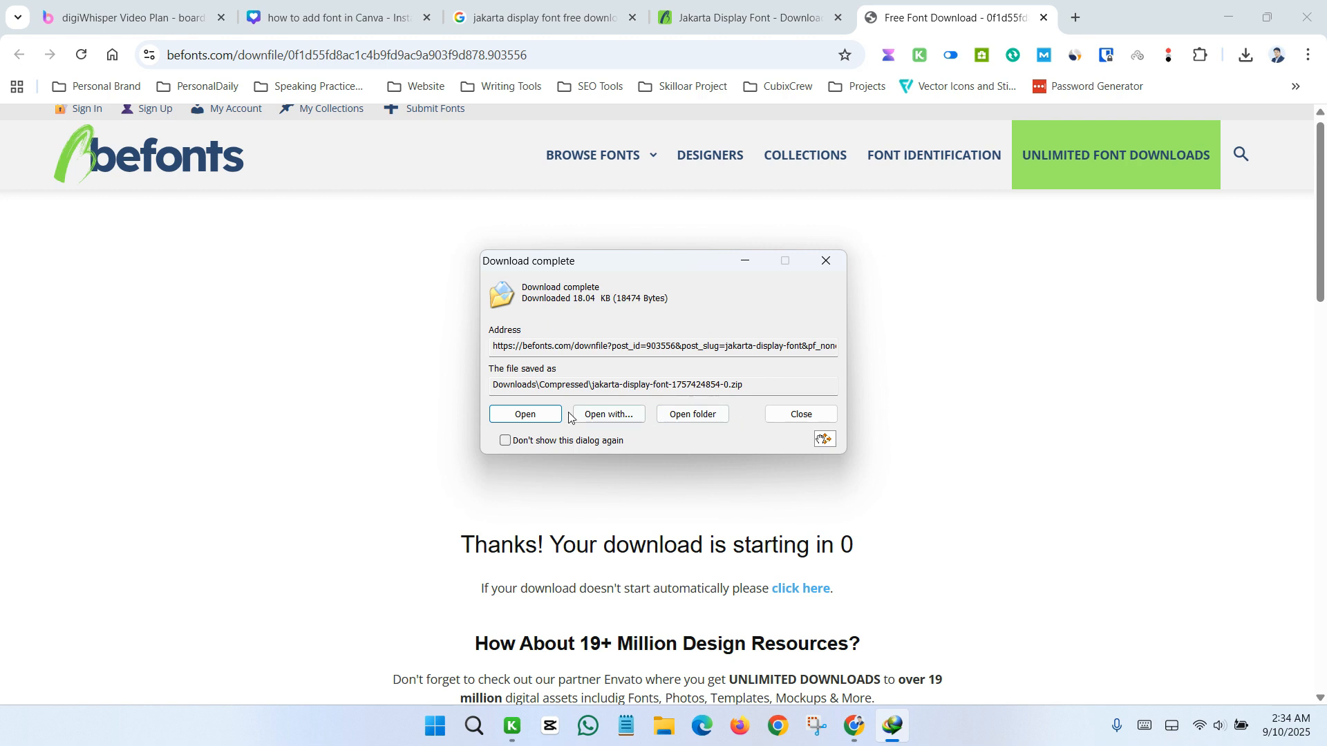
pyautogui.click(536, 418)
pyautogui.click(693, 416)
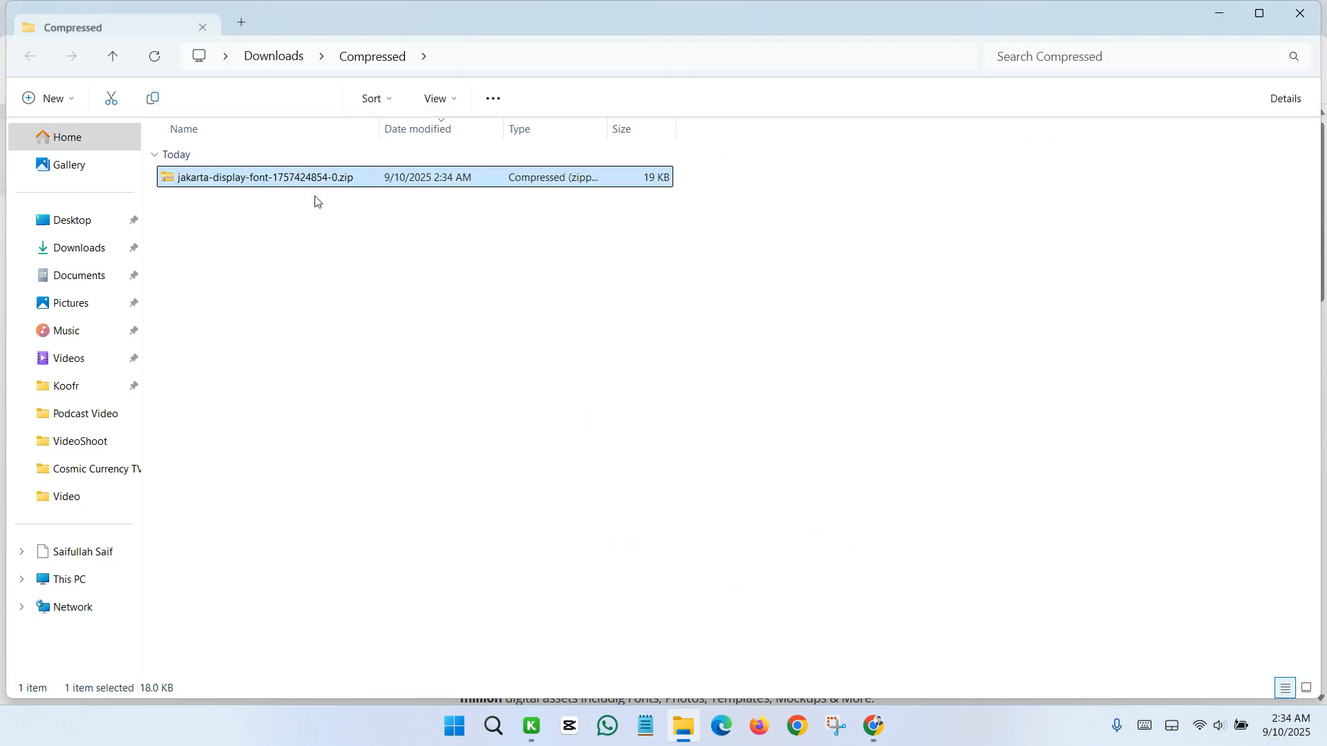
pyautogui.rightClick(304, 187)
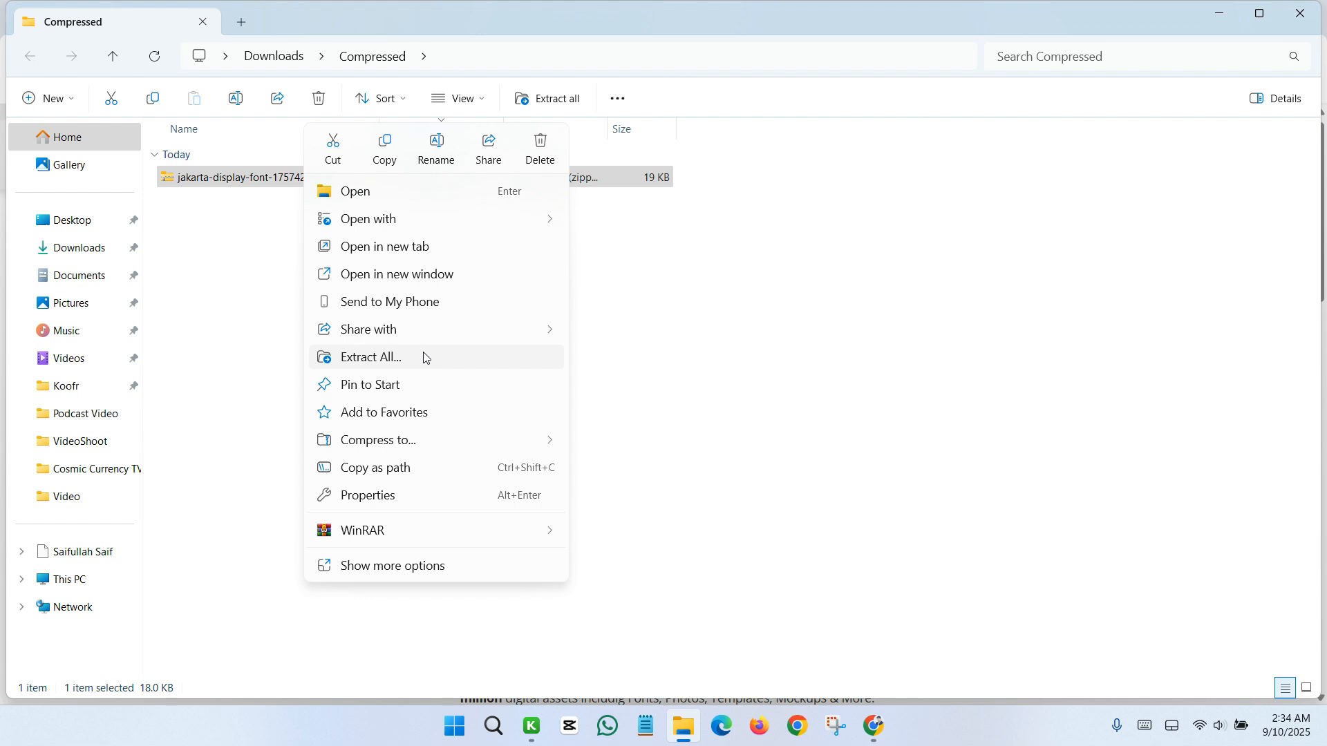
pyautogui.click(391, 358)
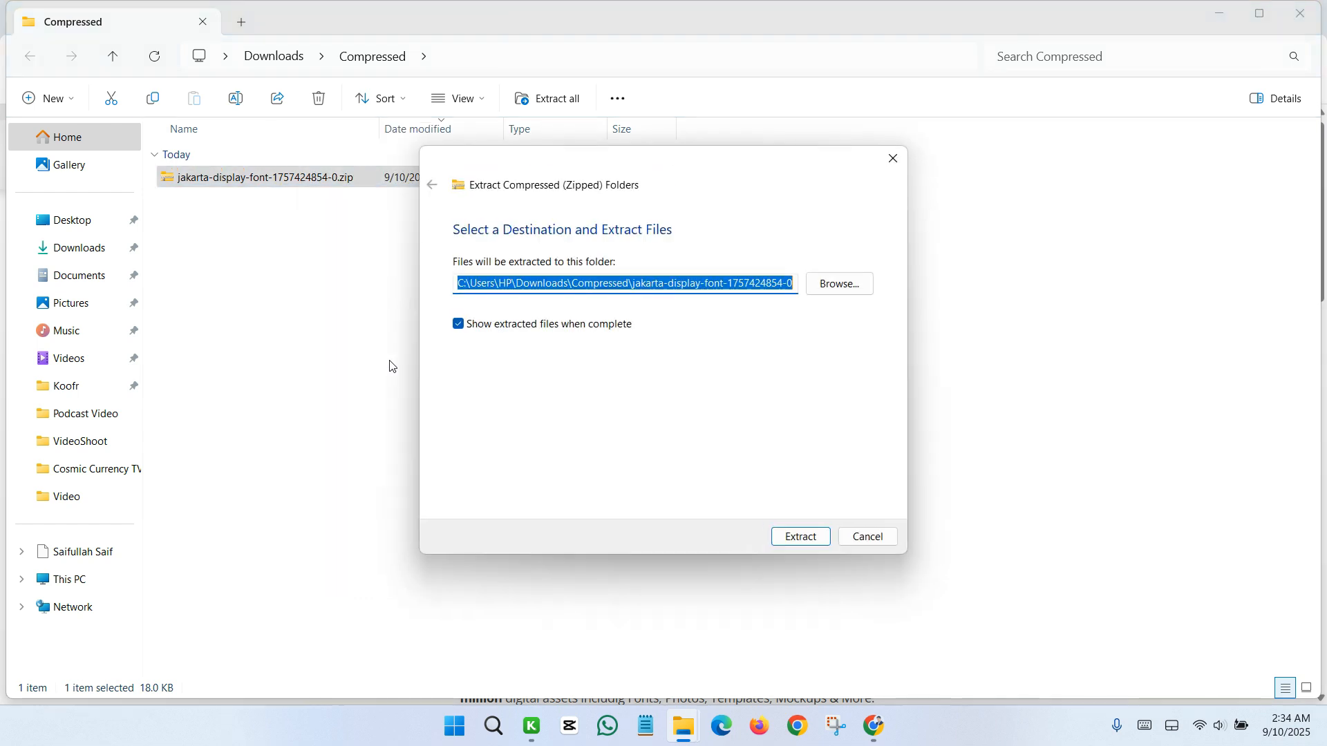
pyautogui.click(816, 535)
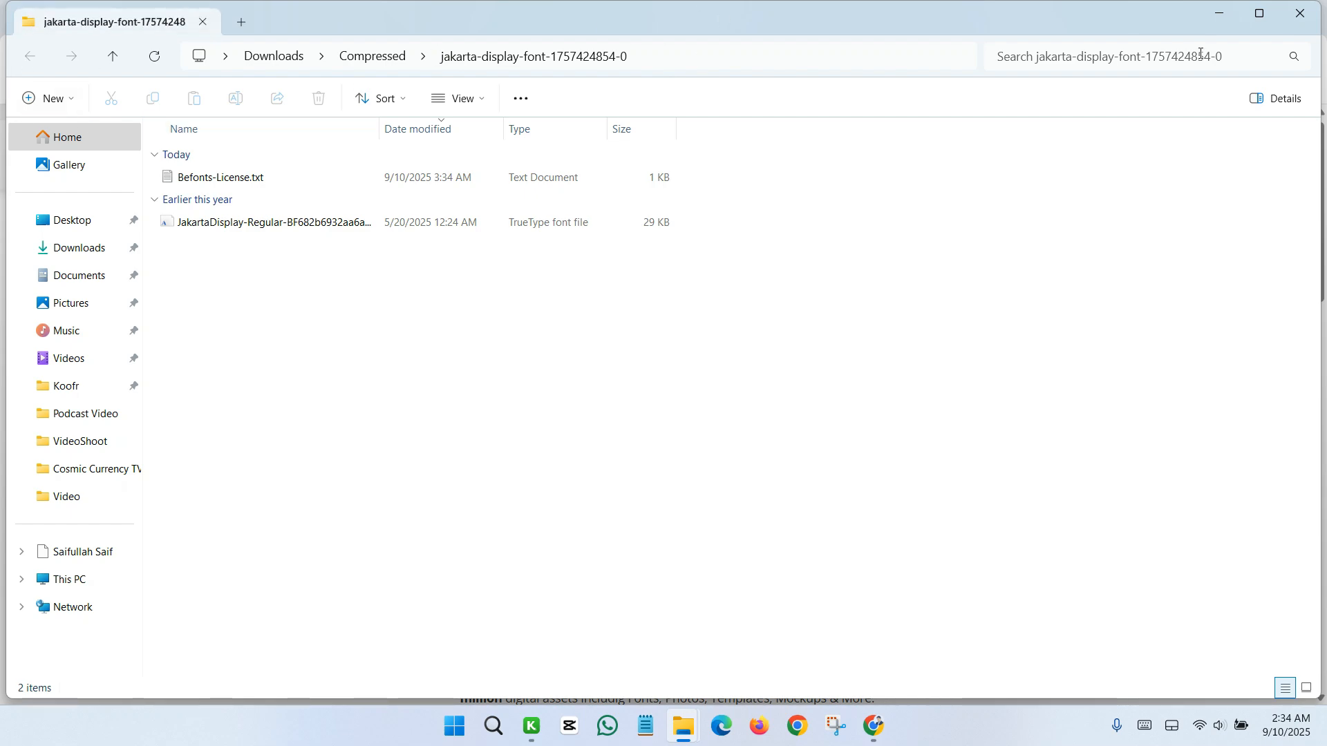
pyautogui.click(1300, 13)
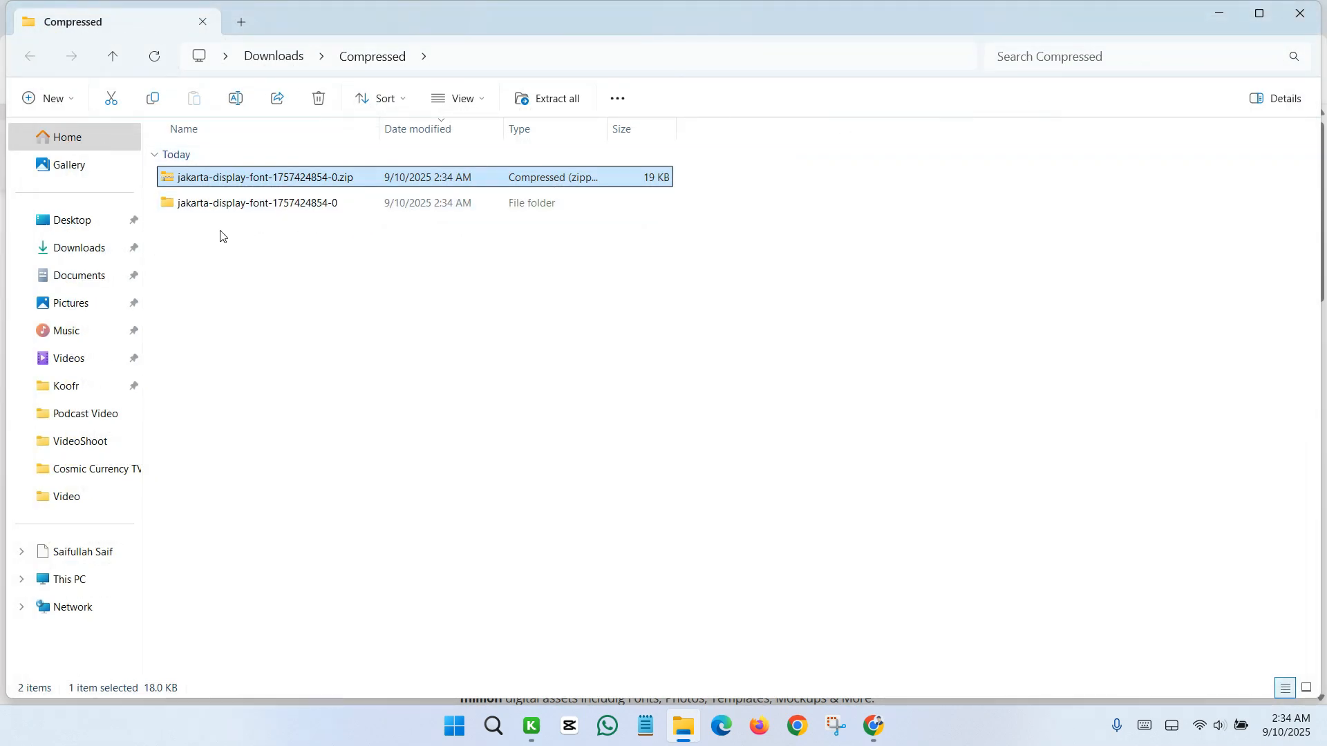
pyautogui.doubleClick(237, 206)
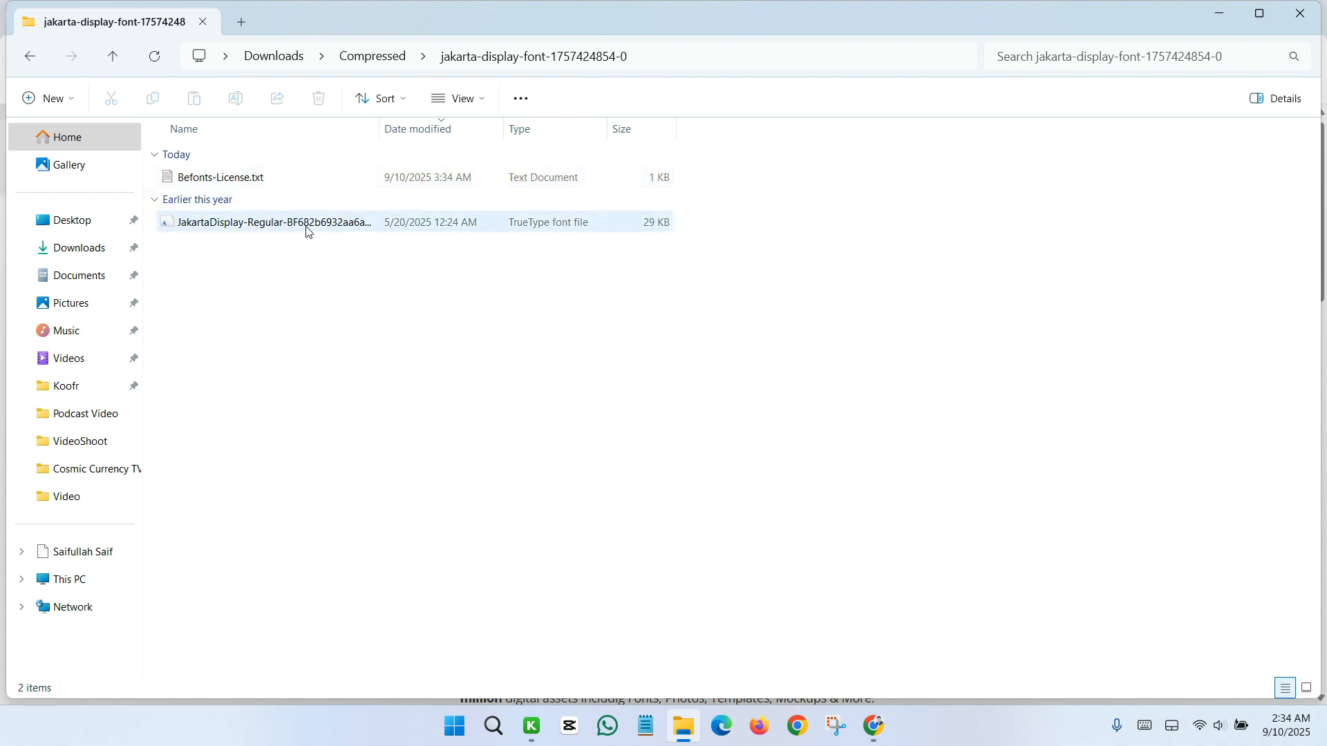
pyautogui.click(848, 706)
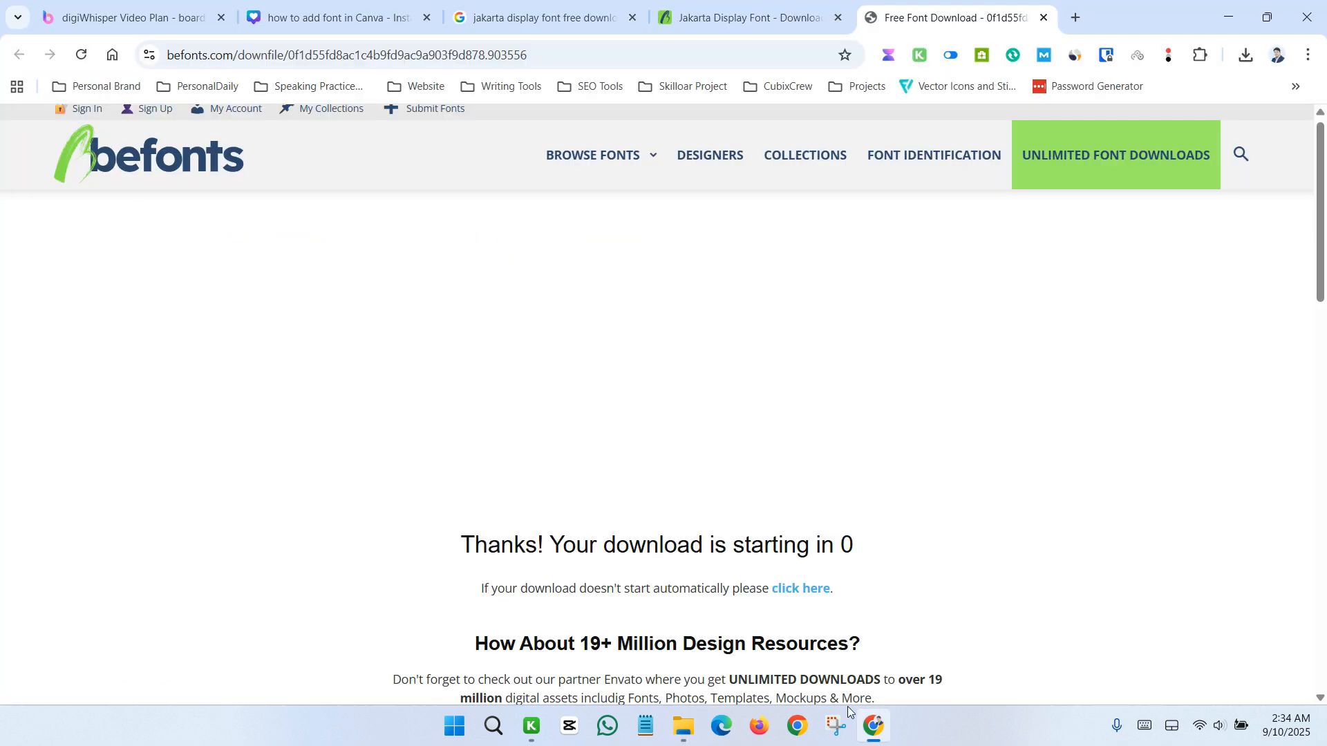
# Switch to the Canva design, dismiss the open font search, and select the "My Fonts" text for editing
pyautogui.click(332, 17)
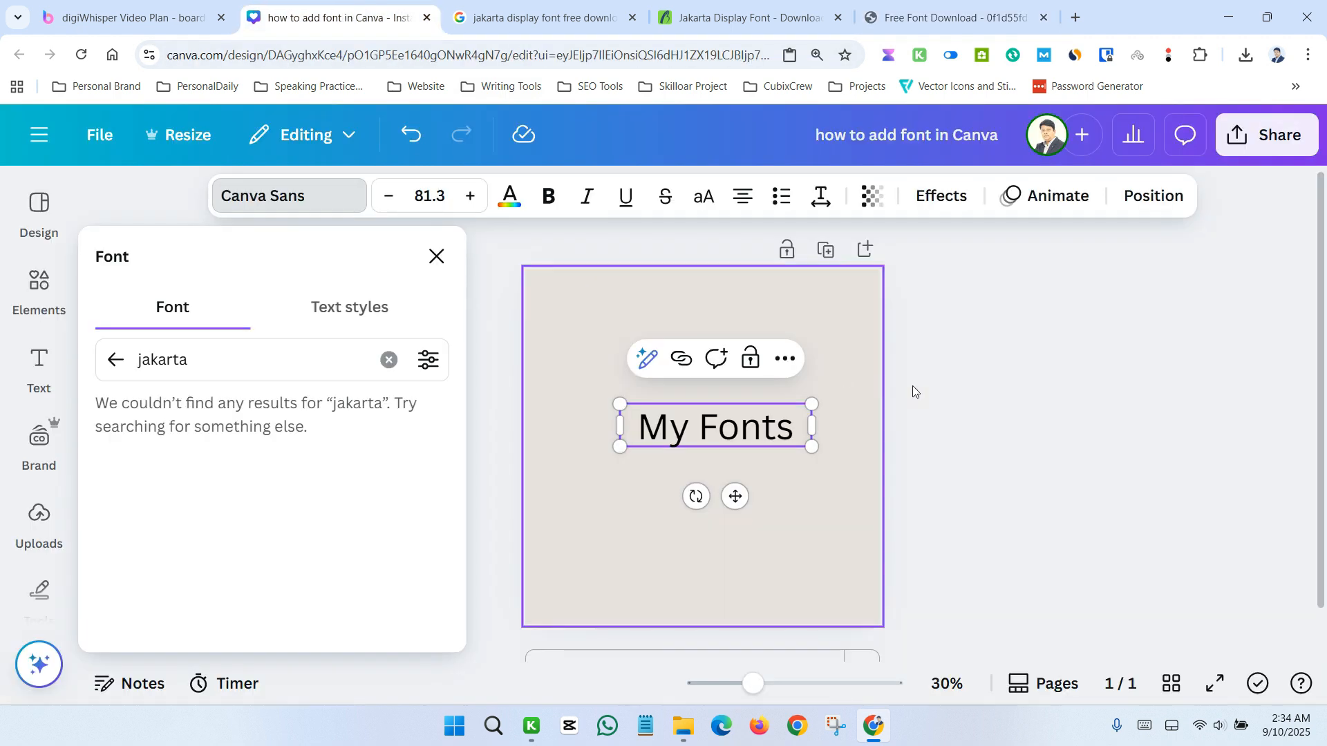
pyautogui.press('Escape')
pyautogui.click(956, 400)
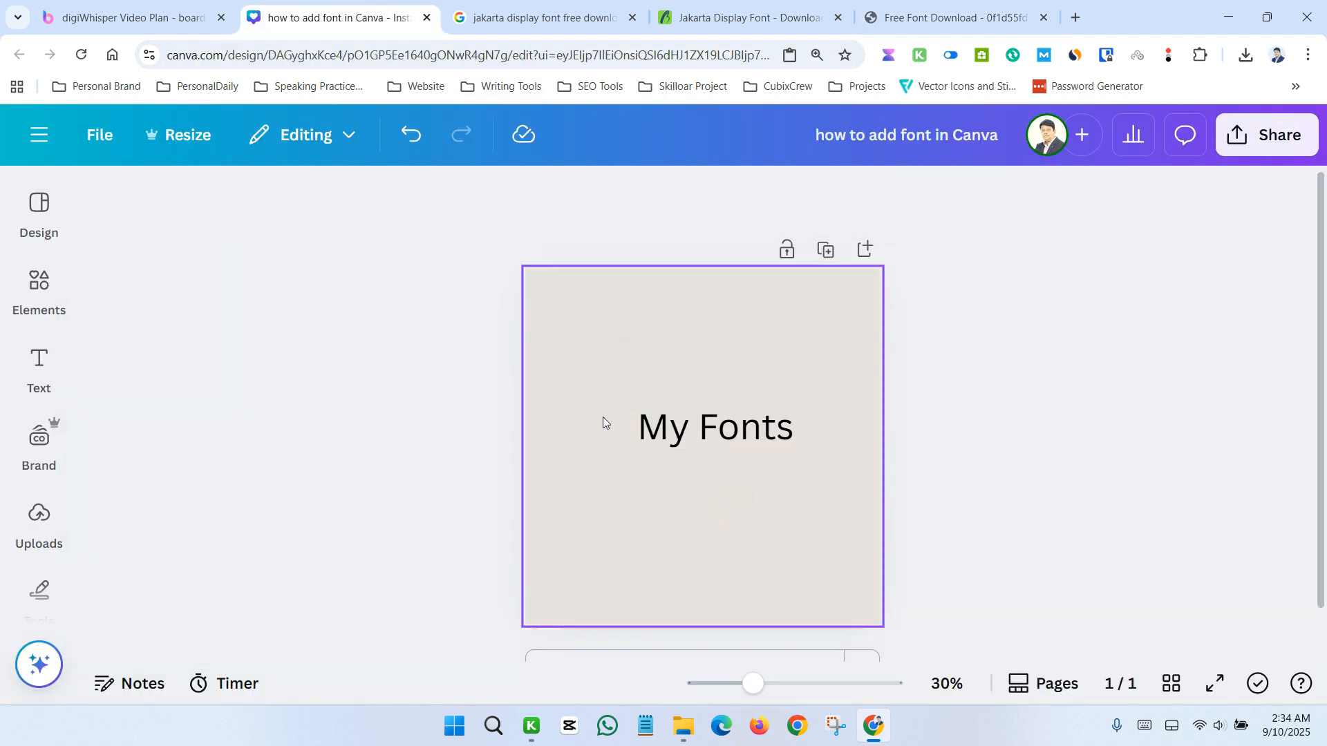
pyautogui.click(704, 428)
pyautogui.doubleClick(704, 426)
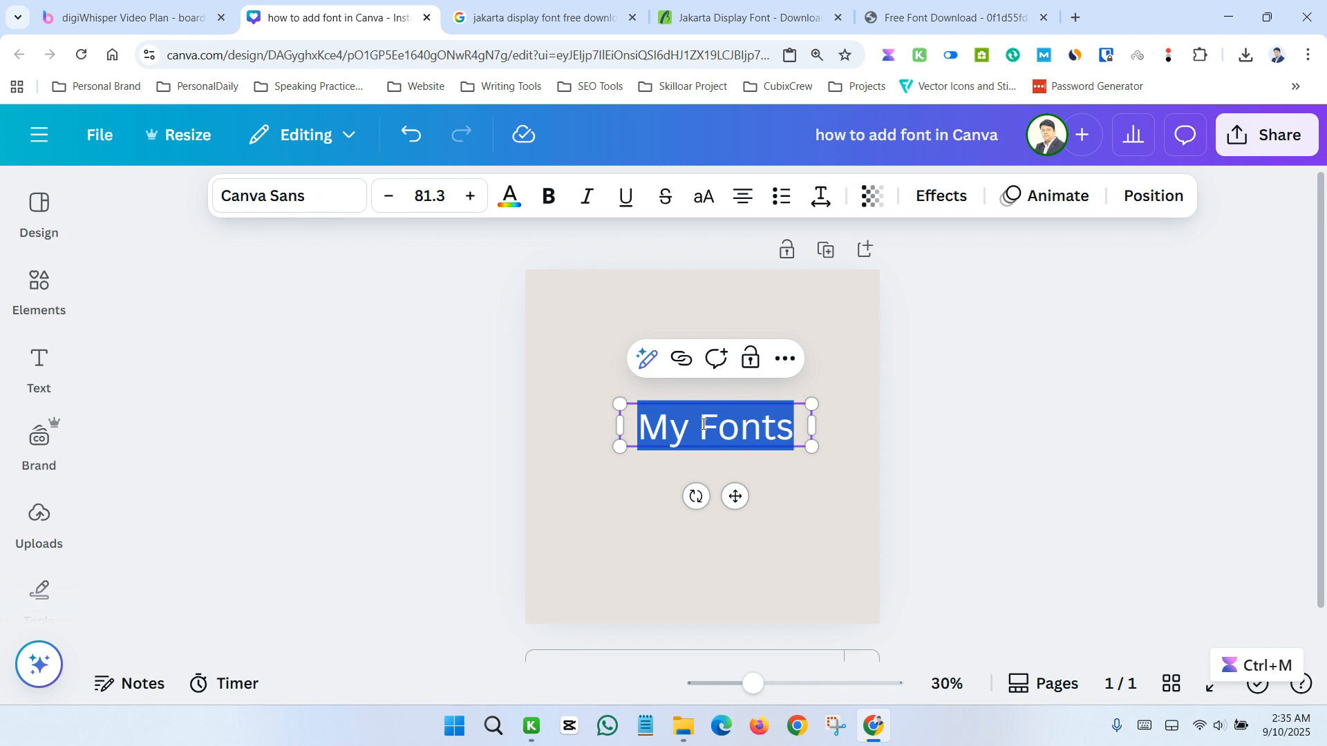
# Clear the "jakarta" font search and look through the uploaded and popular fonts available for the text
pyautogui.click(317, 201)
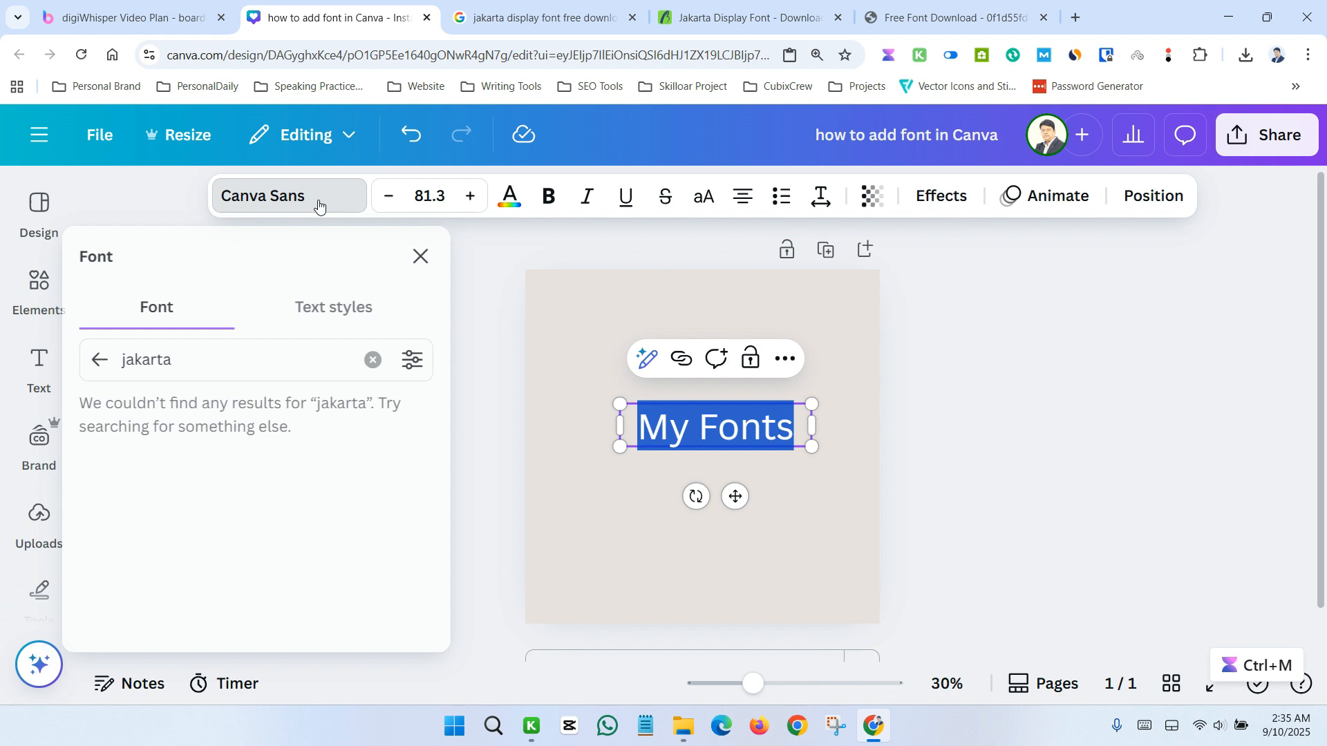
pyautogui.click(115, 359)
pyautogui.scroll(-10, 248, 417)
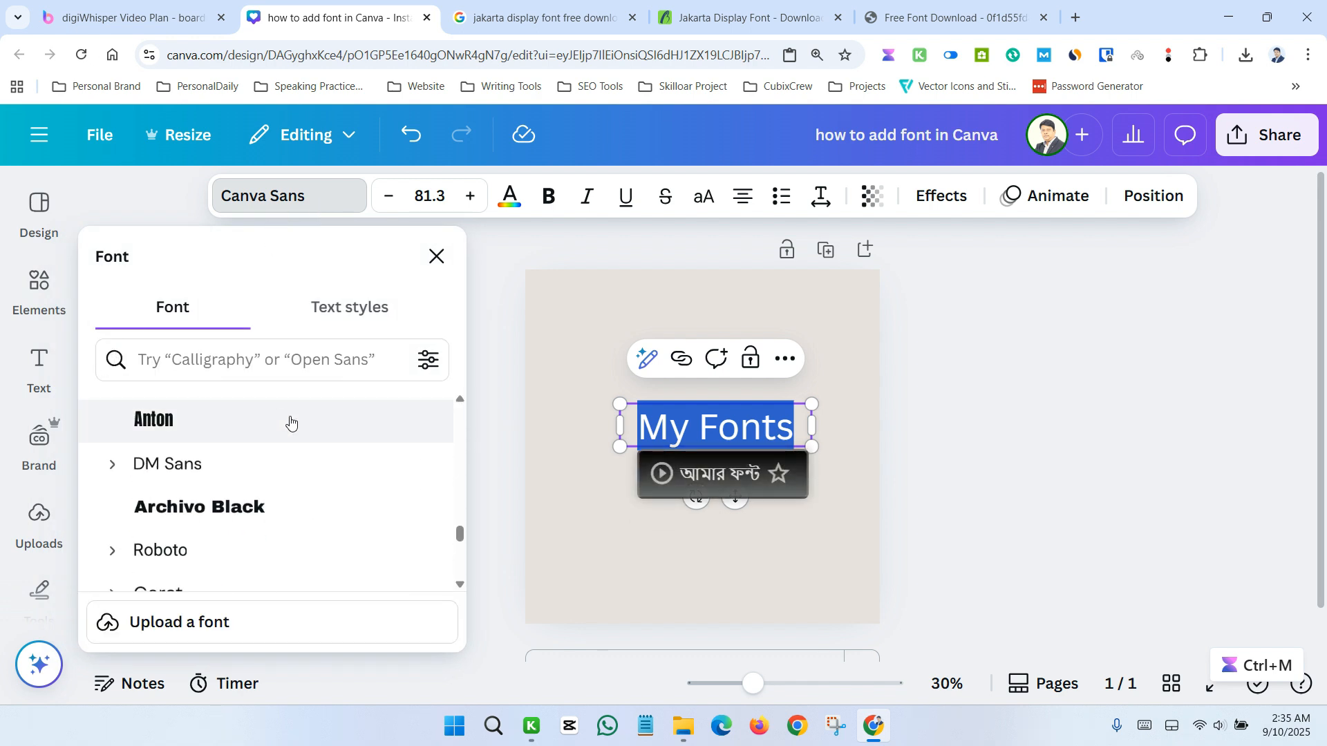
pyautogui.scroll(-8, 340, 456)
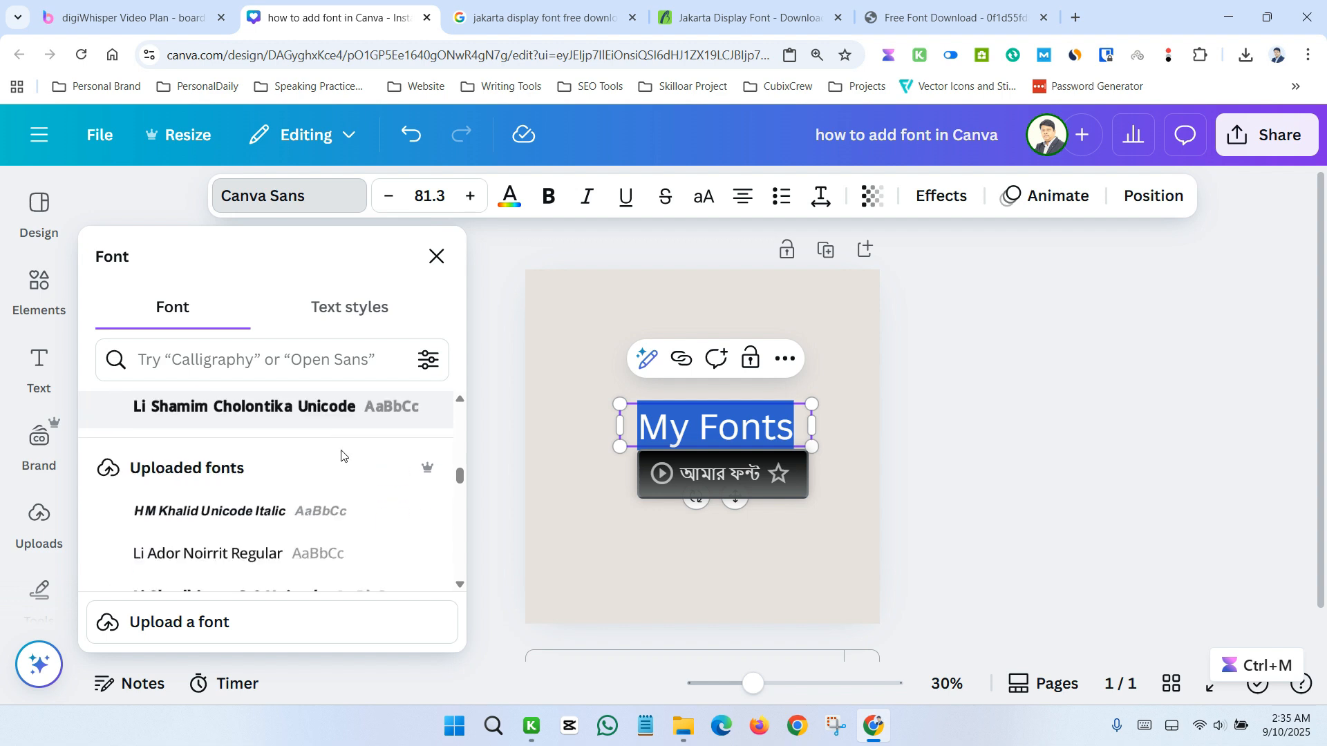
pyautogui.scroll(-5, 249, 456)
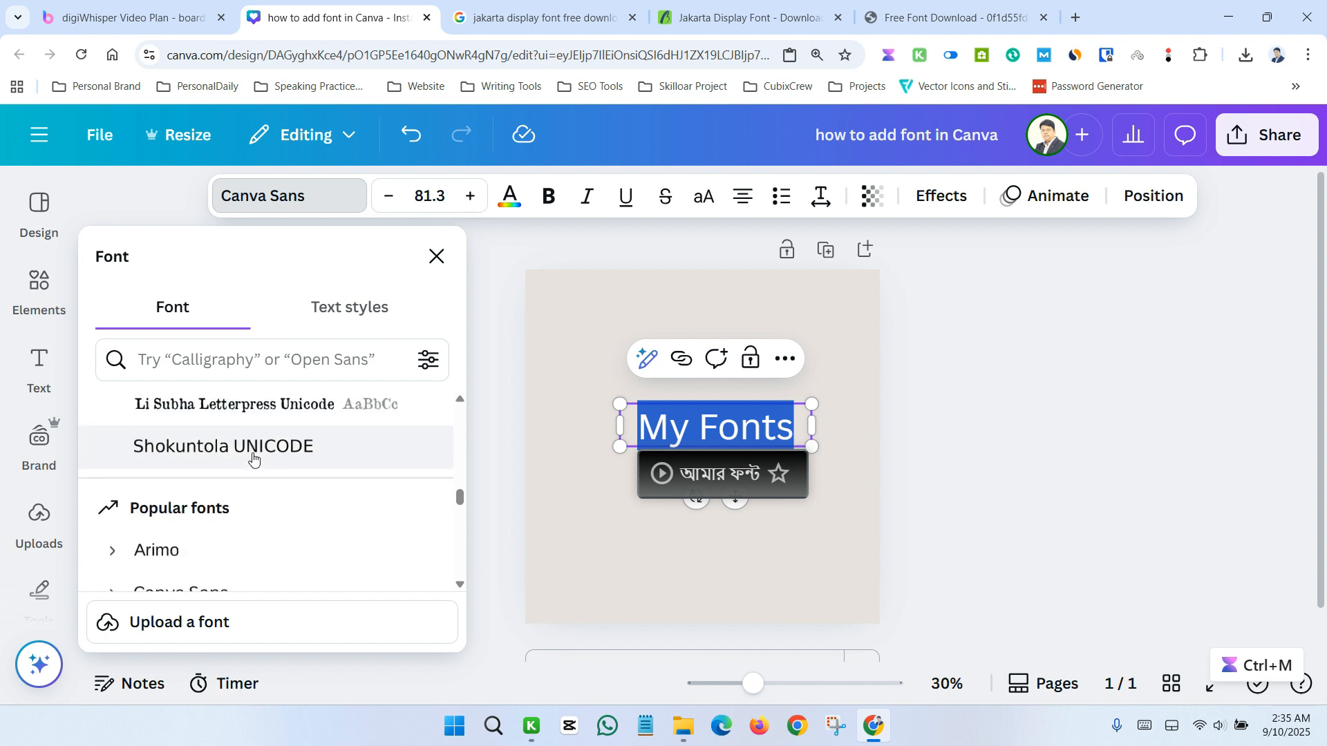
pyautogui.scroll(10, 270, 457)
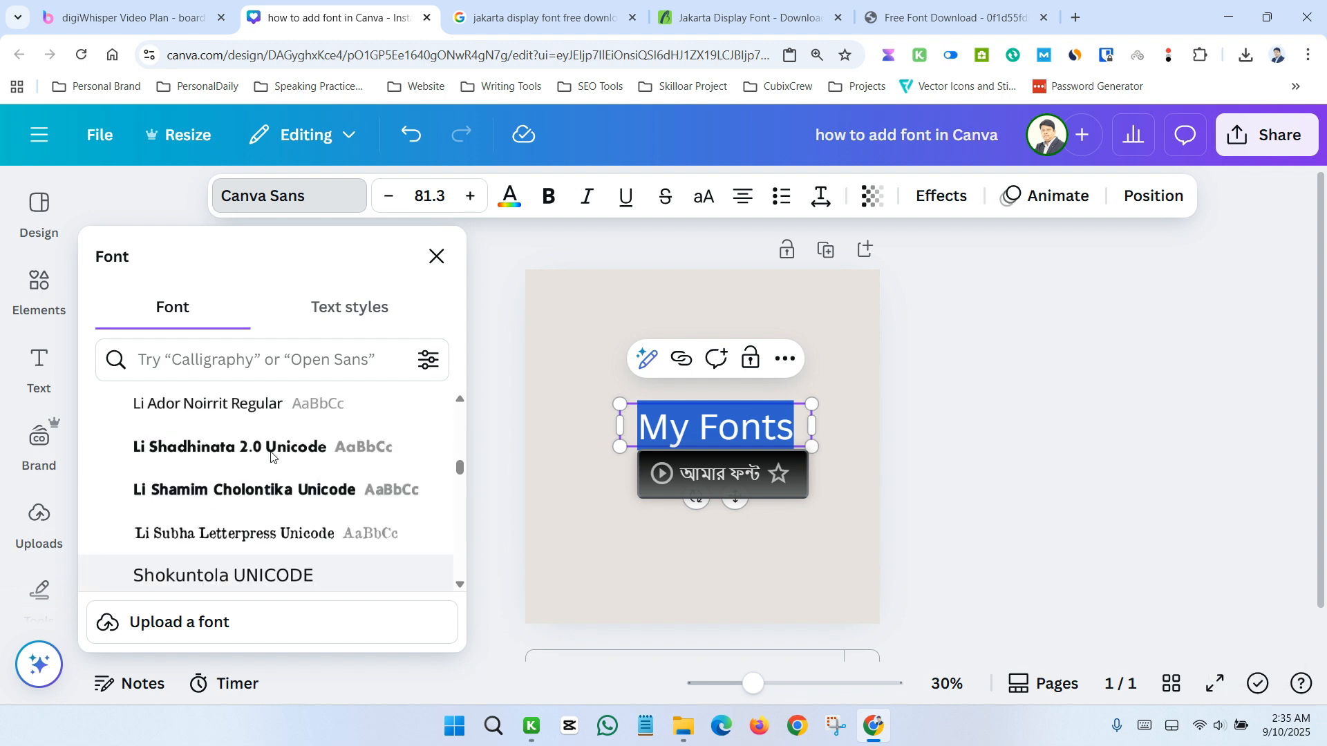
pyautogui.scroll(3, 281, 457)
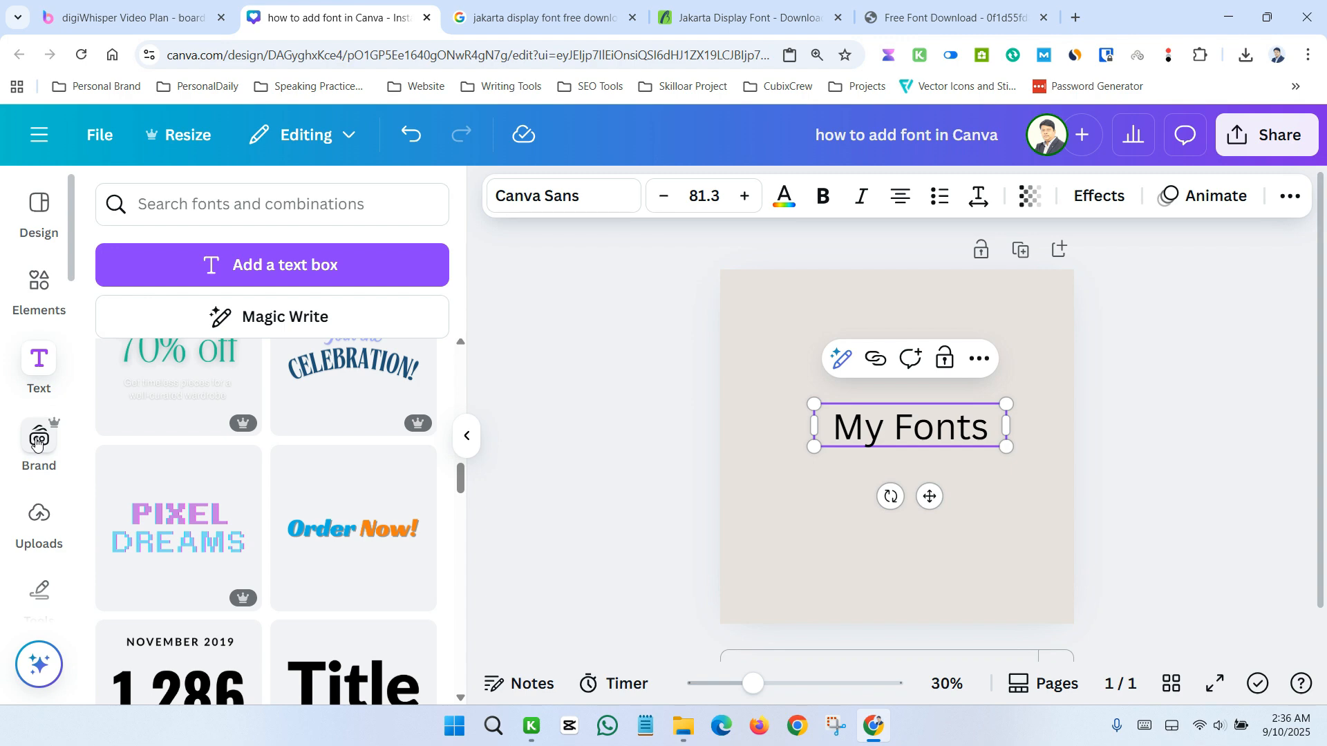
# Open the brand kit's fonts for editing
pyautogui.click(37, 441)
pyautogui.scroll(-3, 274, 434)
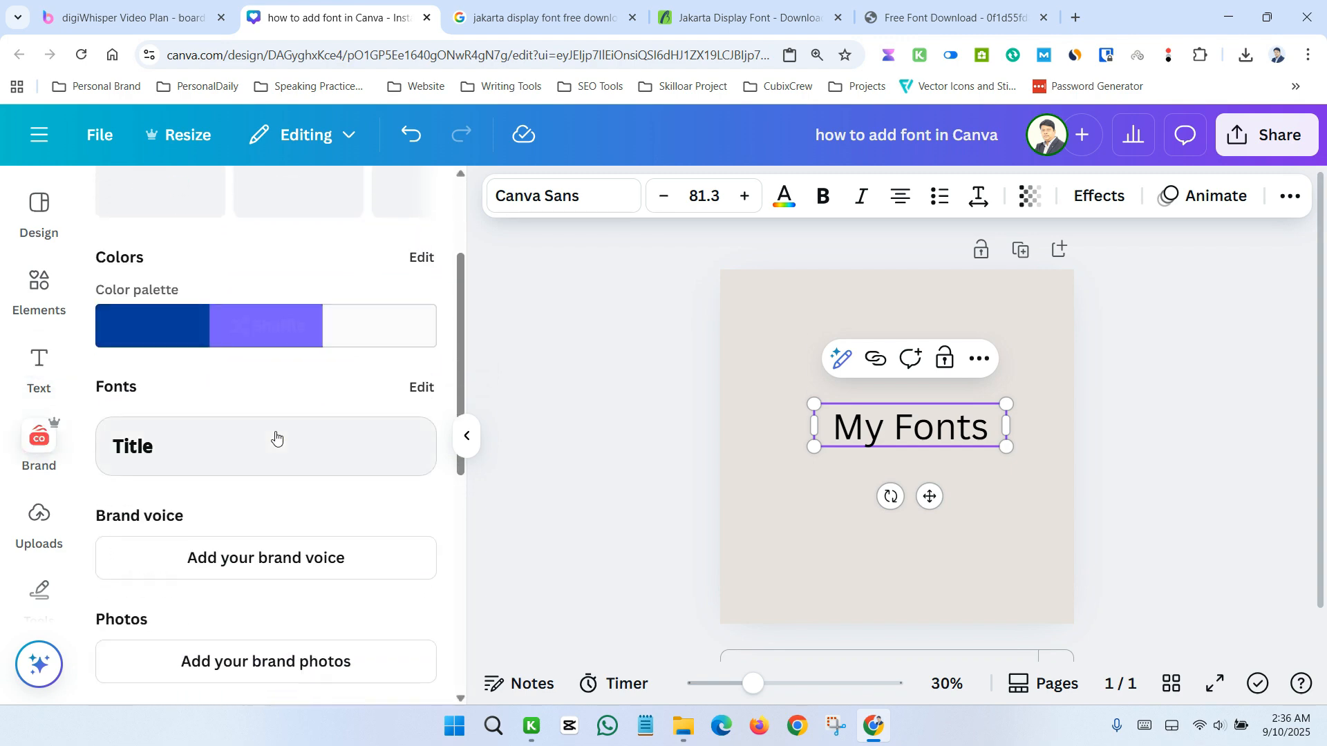
pyautogui.scroll(-7, 279, 432)
pyautogui.scroll(8, 283, 434)
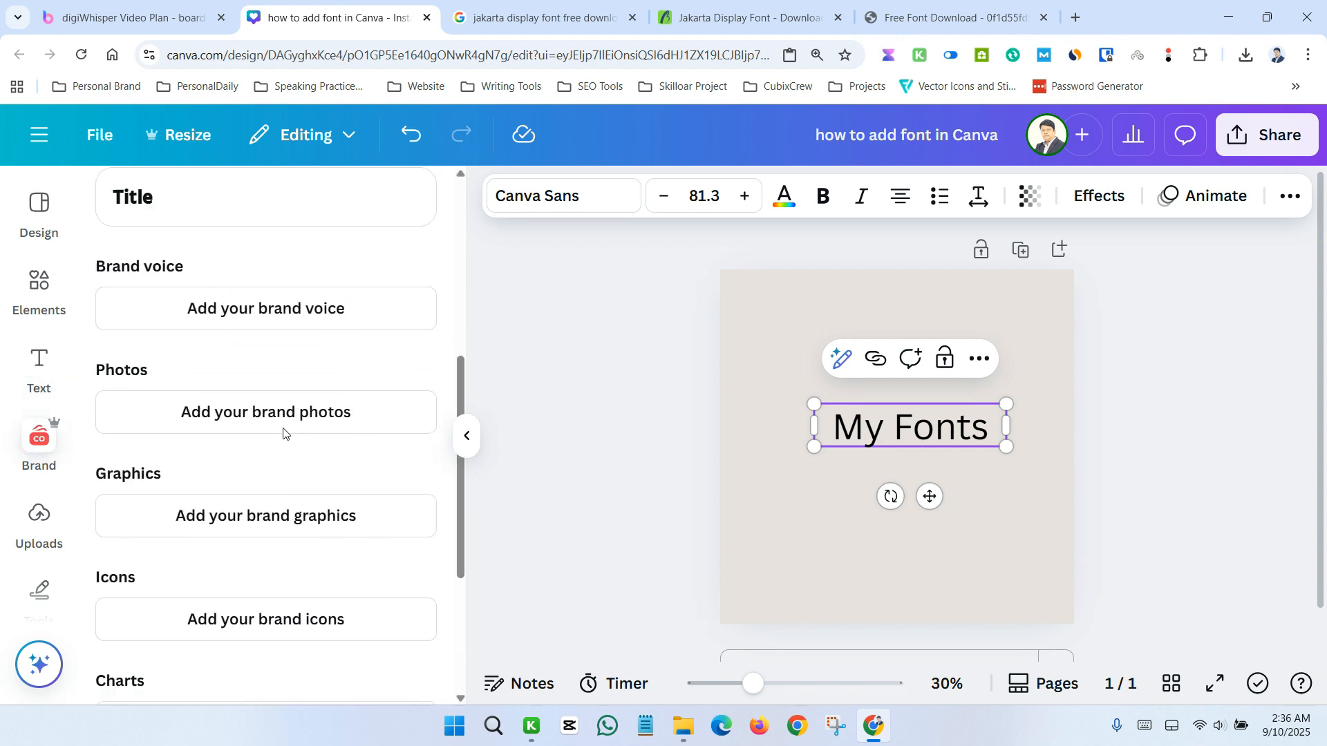
pyautogui.scroll(-2, 283, 433)
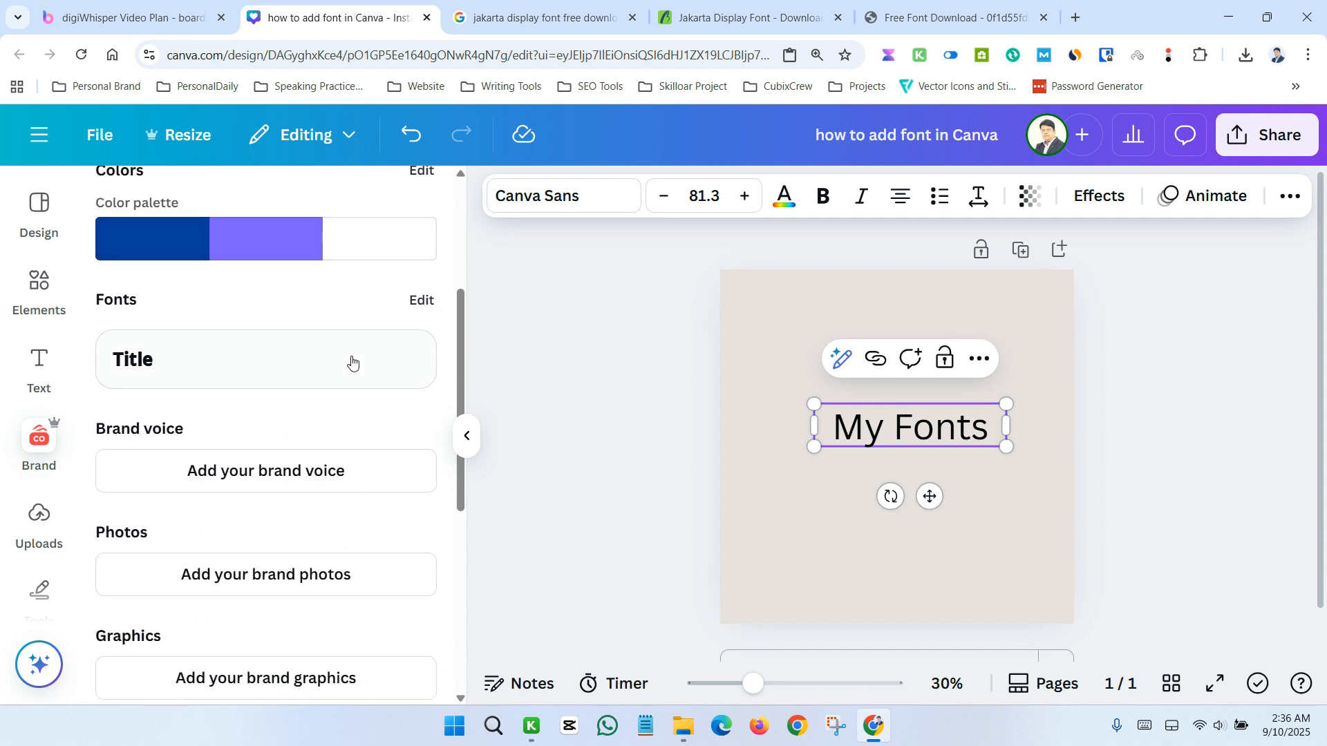
pyautogui.click(421, 300)
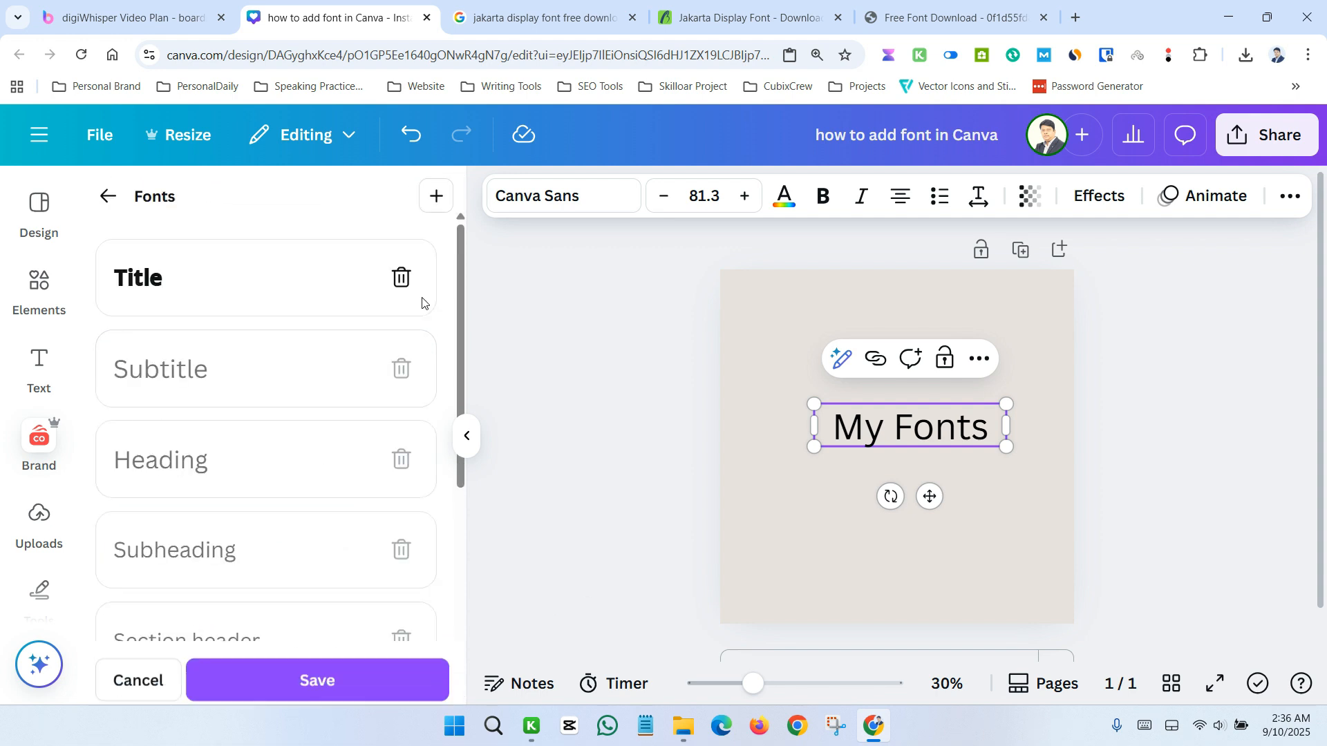
# Review the brand font styles and open the management list of uploaded fonts
pyautogui.scroll(-4, 366, 440)
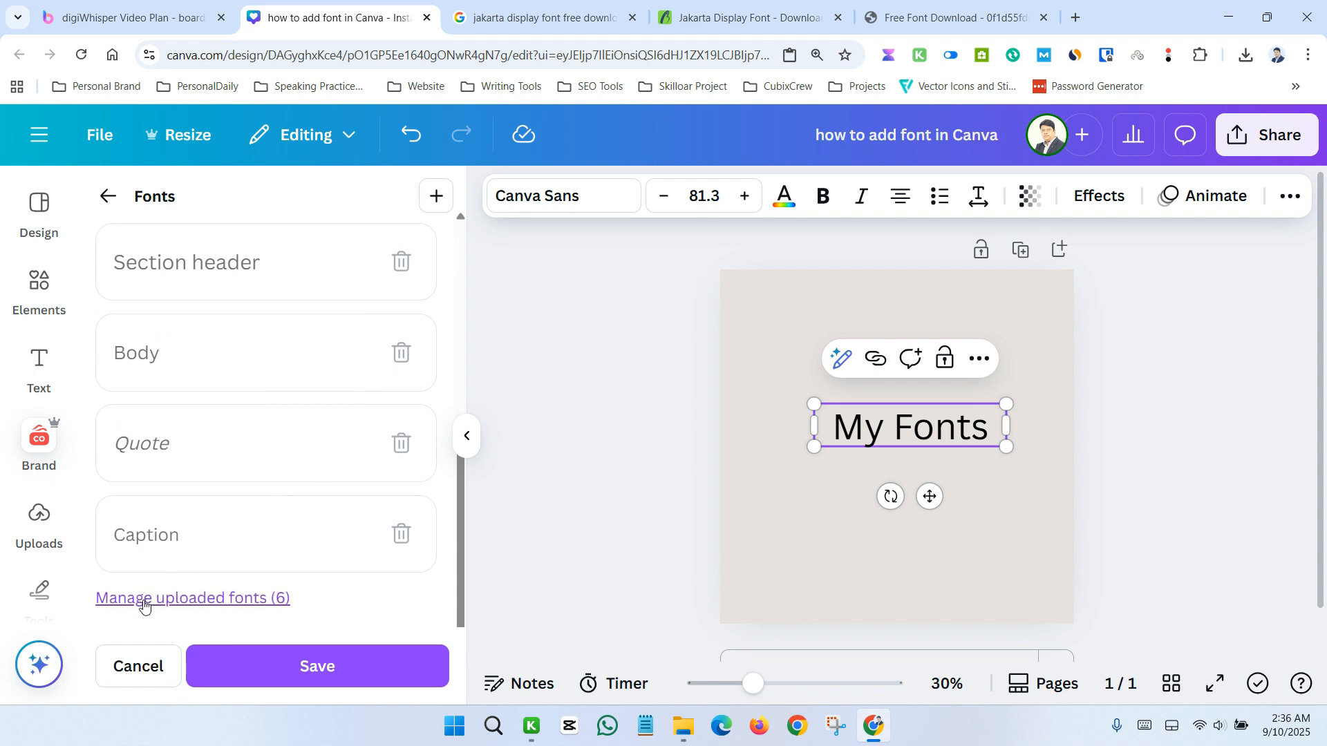
pyautogui.scroll(5, 170, 601)
pyautogui.scroll(-5, 173, 601)
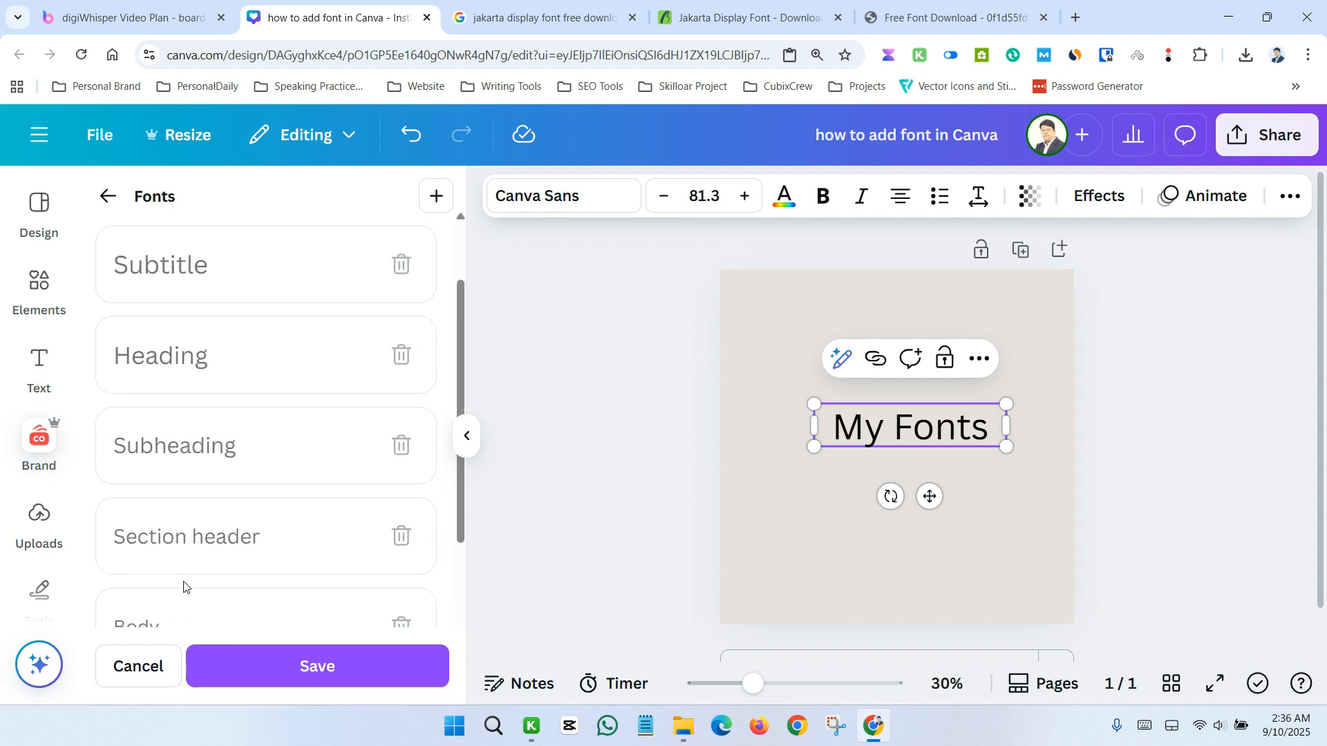
pyautogui.click(199, 599)
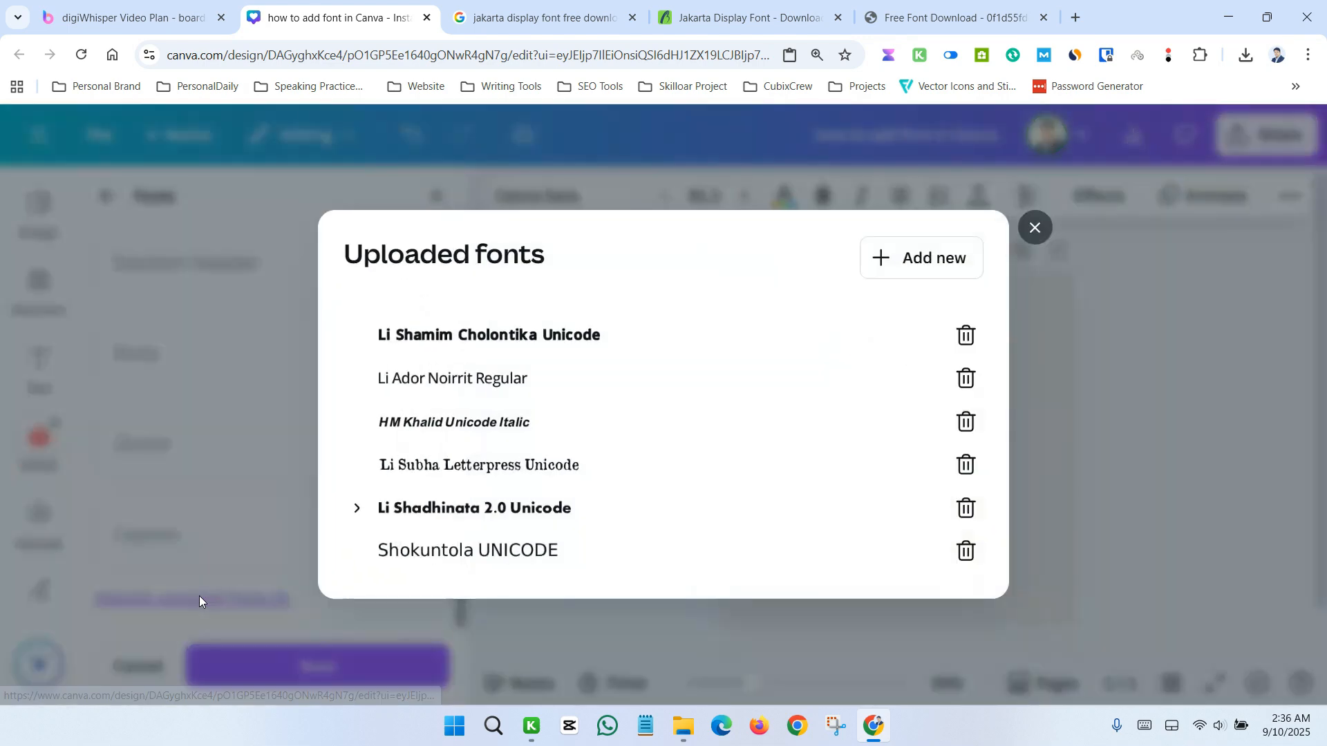
pyautogui.click(925, 266)
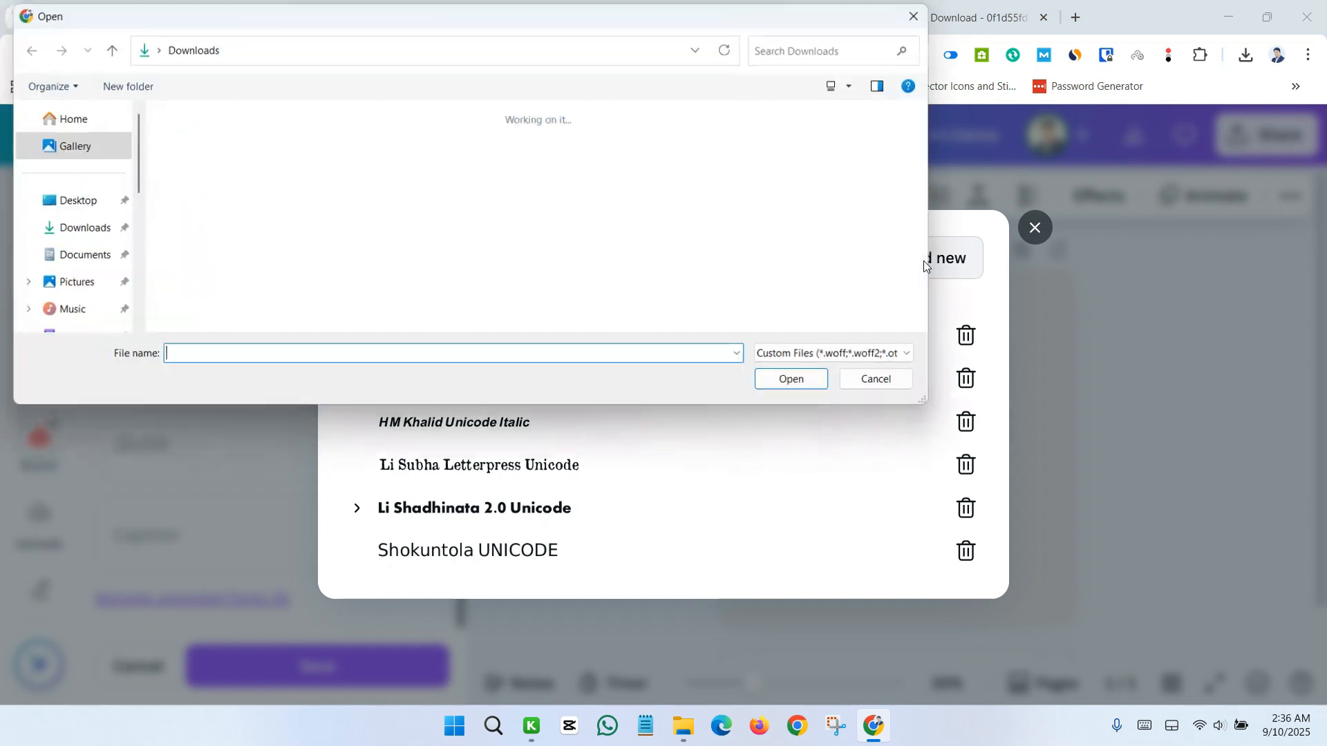
pyautogui.click(84, 228)
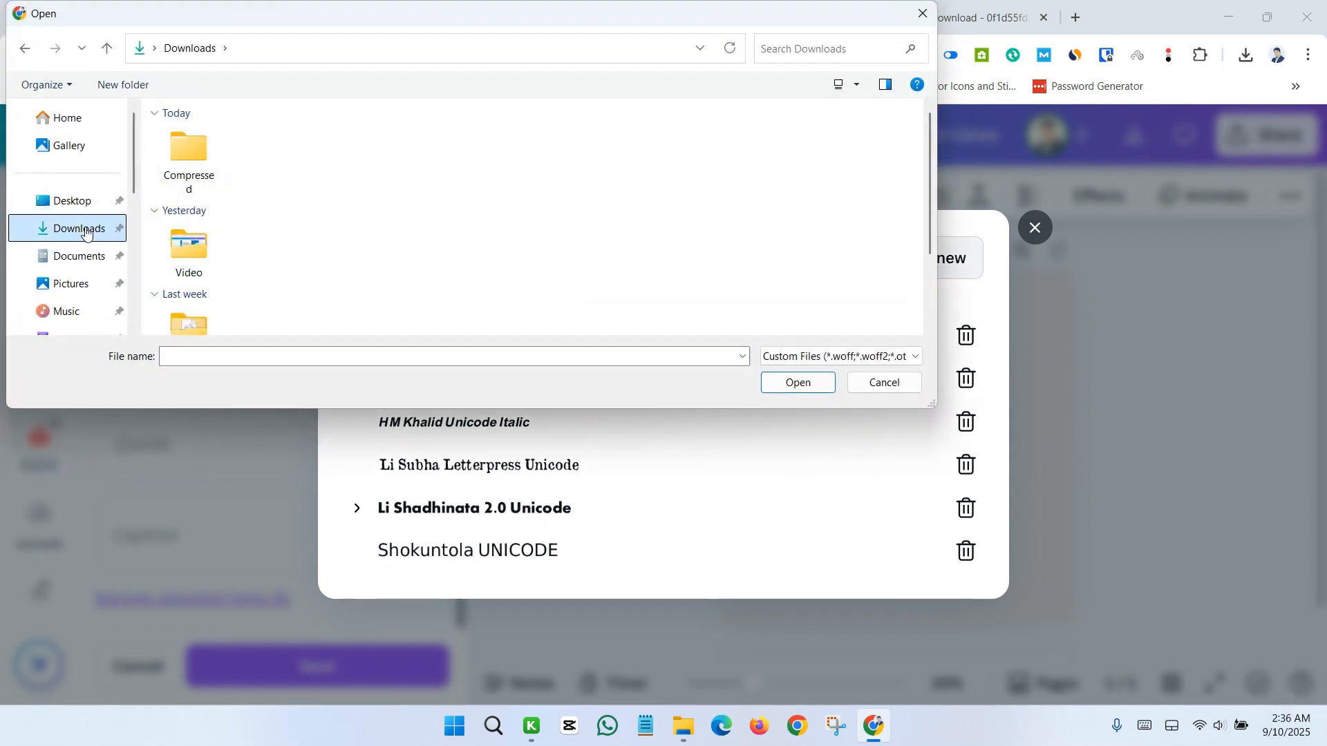
pyautogui.doubleClick(202, 170)
pyautogui.click(265, 161)
pyautogui.doubleClick(265, 161)
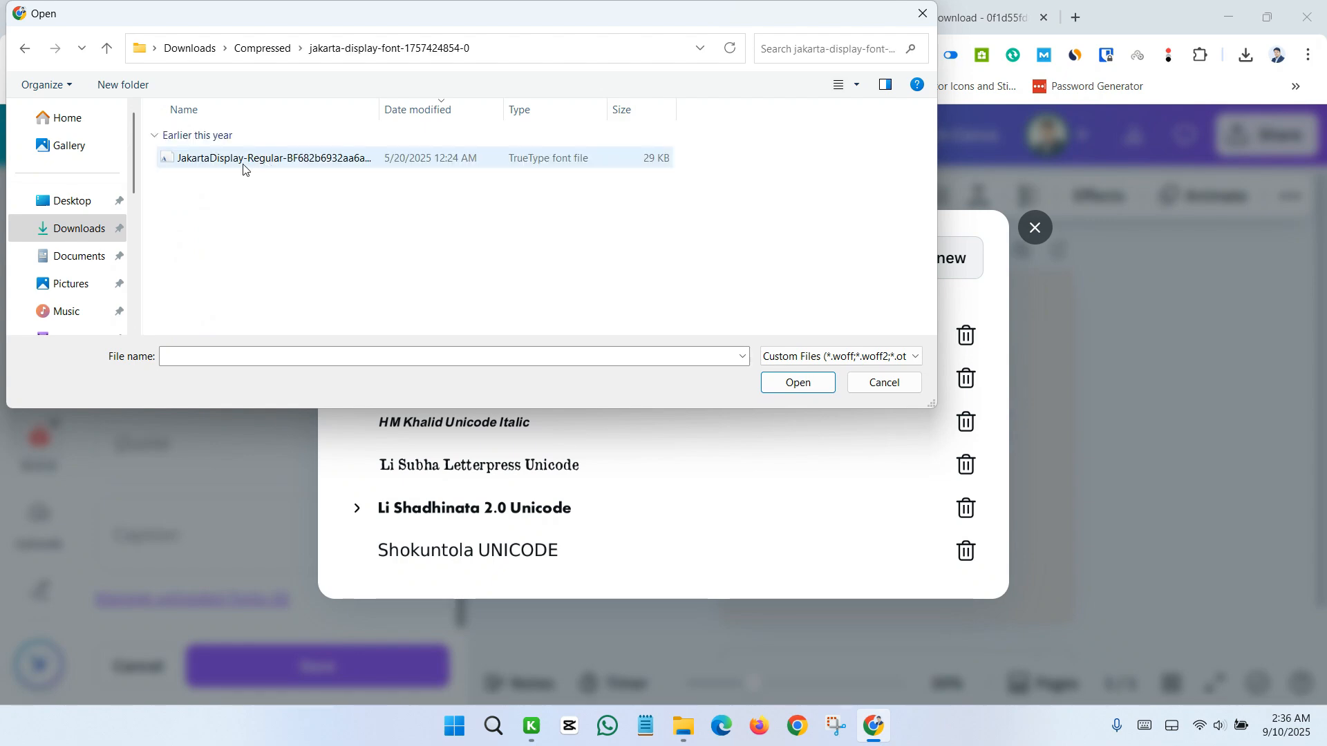
pyautogui.click(275, 159)
pyautogui.click(795, 385)
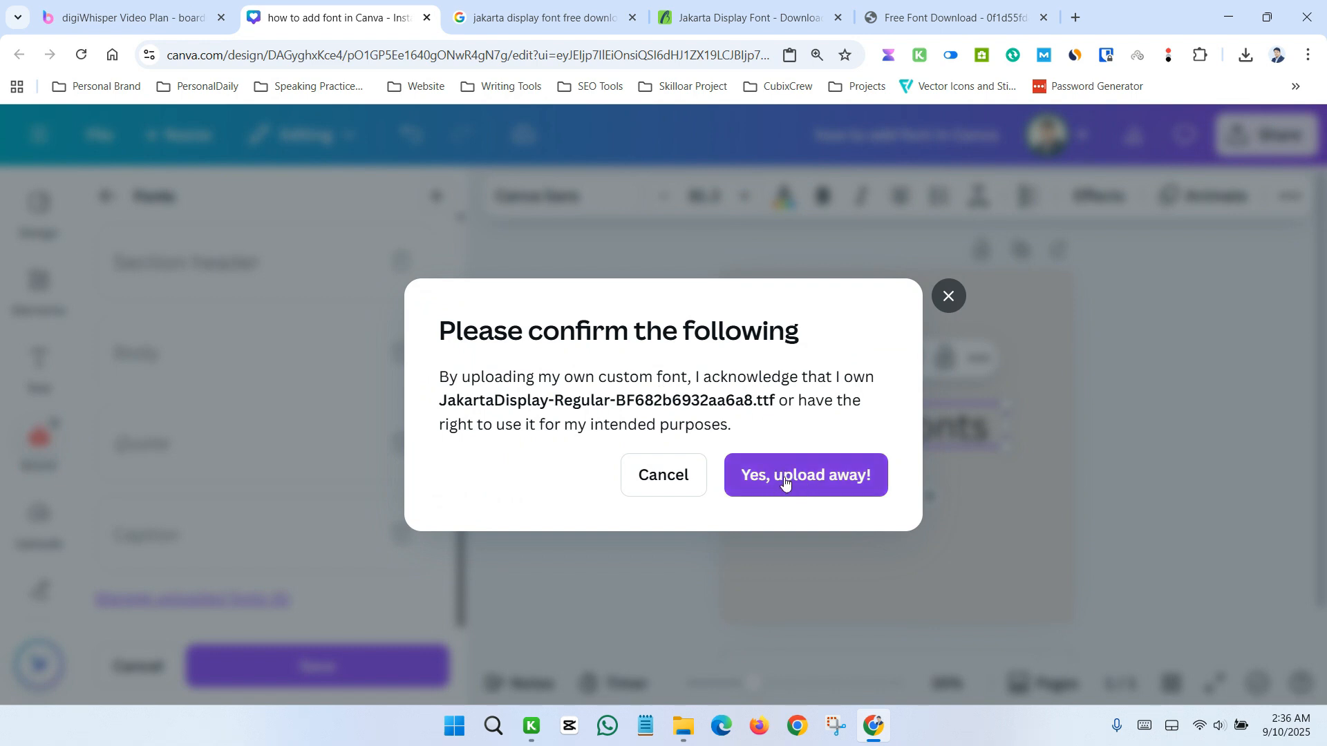
pyautogui.click(803, 478)
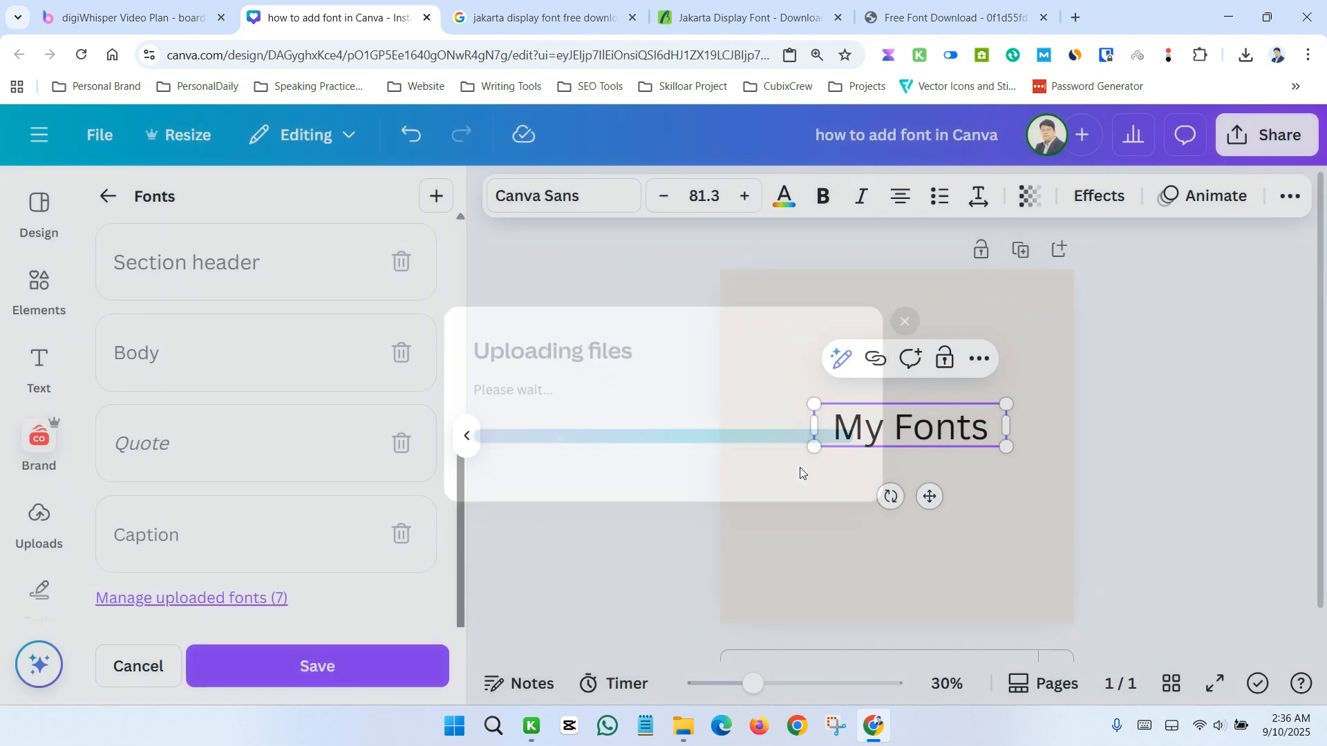
pyautogui.scroll(-1, 659, 460)
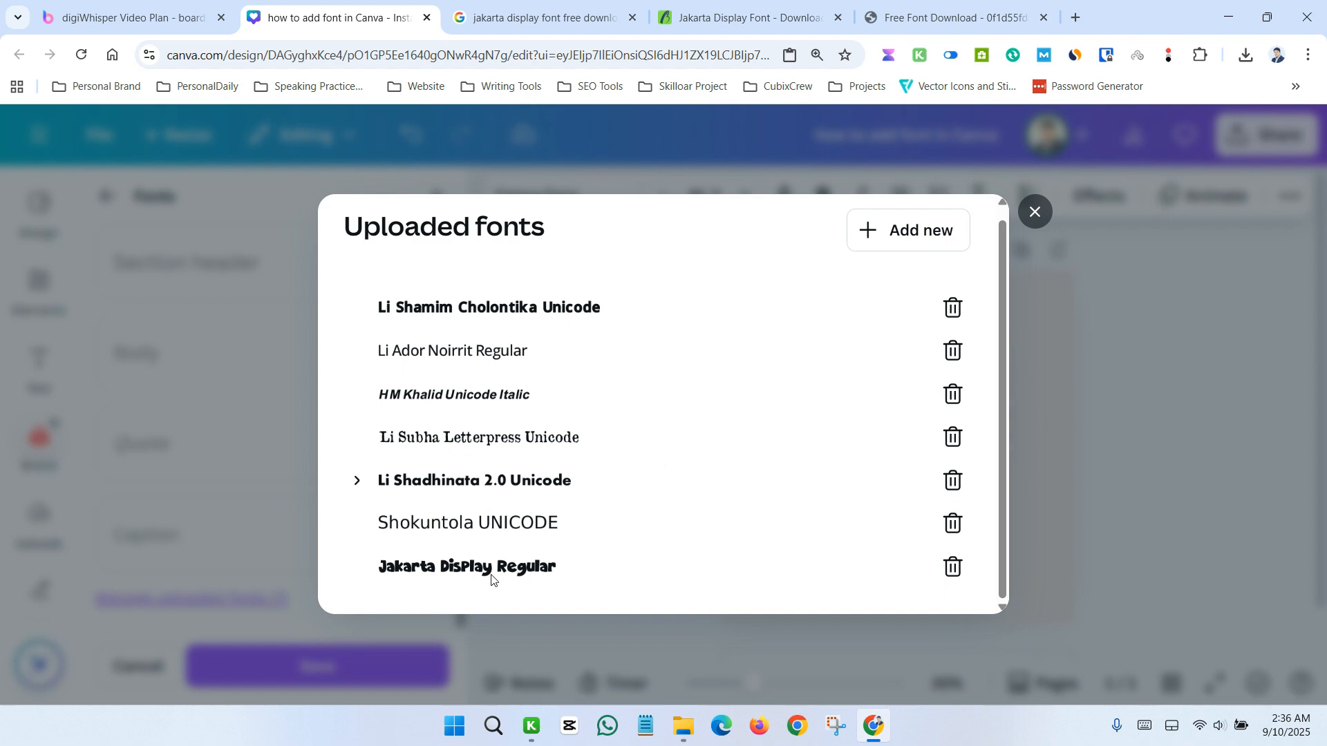
pyautogui.click(1034, 212)
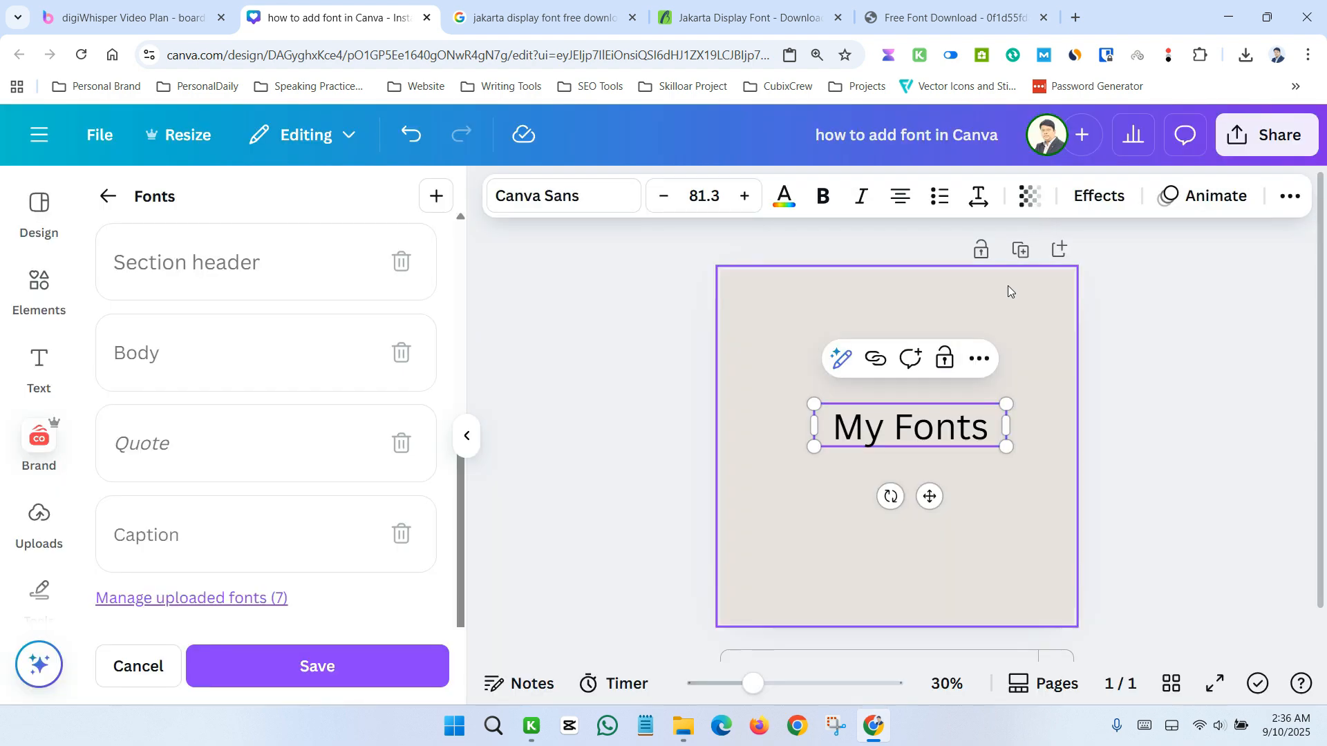
# Reload the Canva design page and select the "My Fonts" text again
pyautogui.rightClick(340, 23)
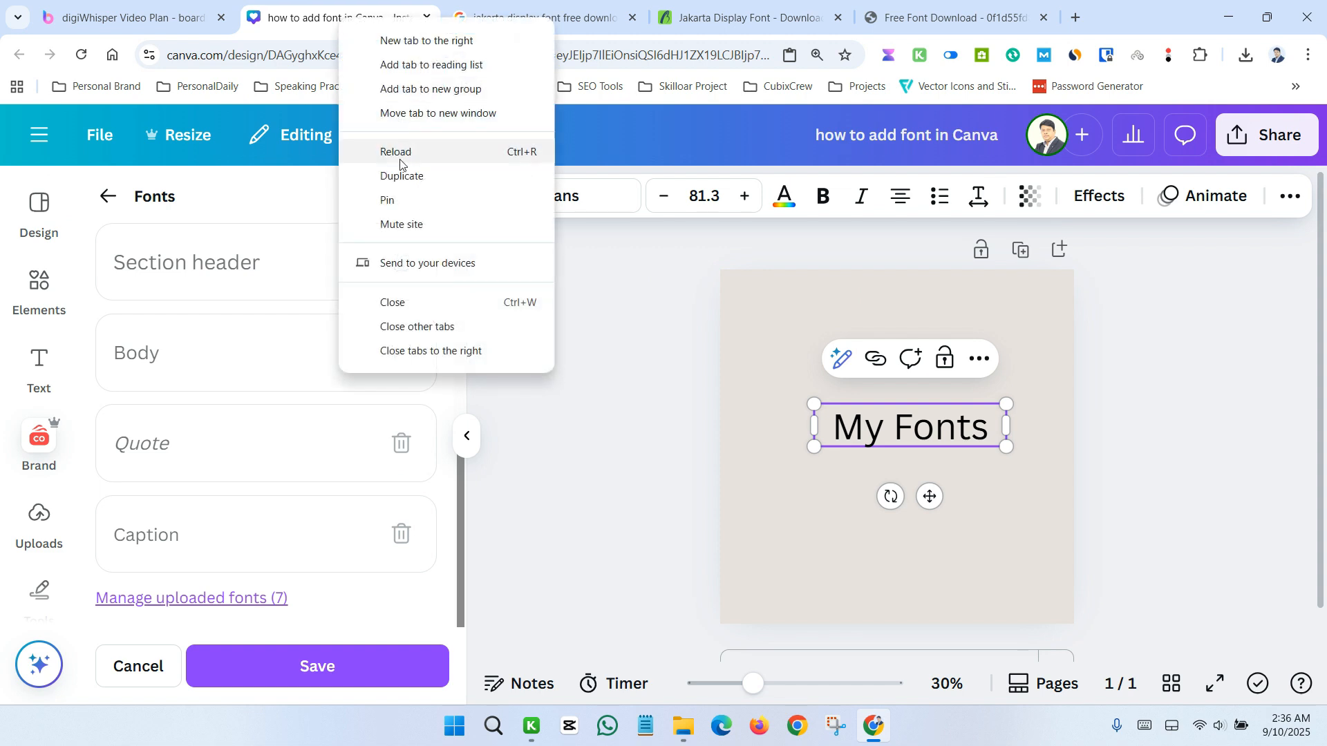
pyautogui.click(400, 153)
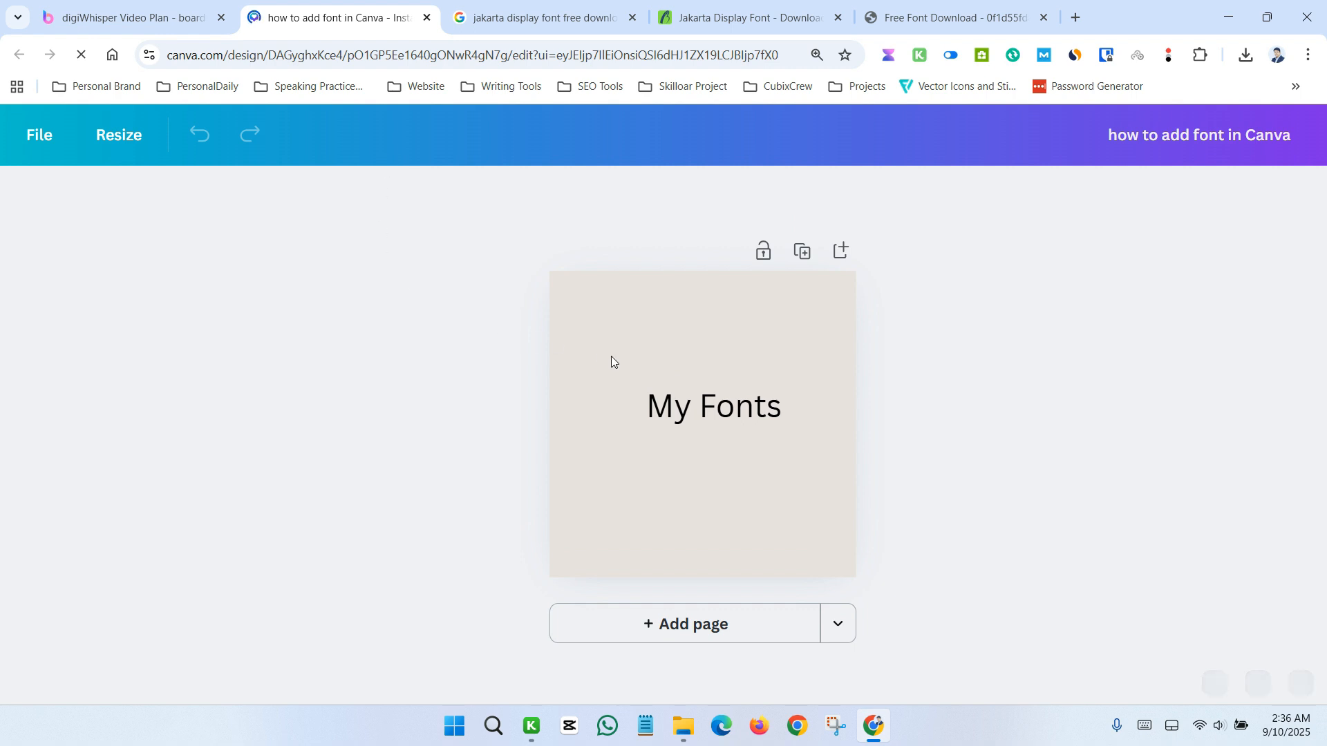
pyautogui.doubleClick(730, 410)
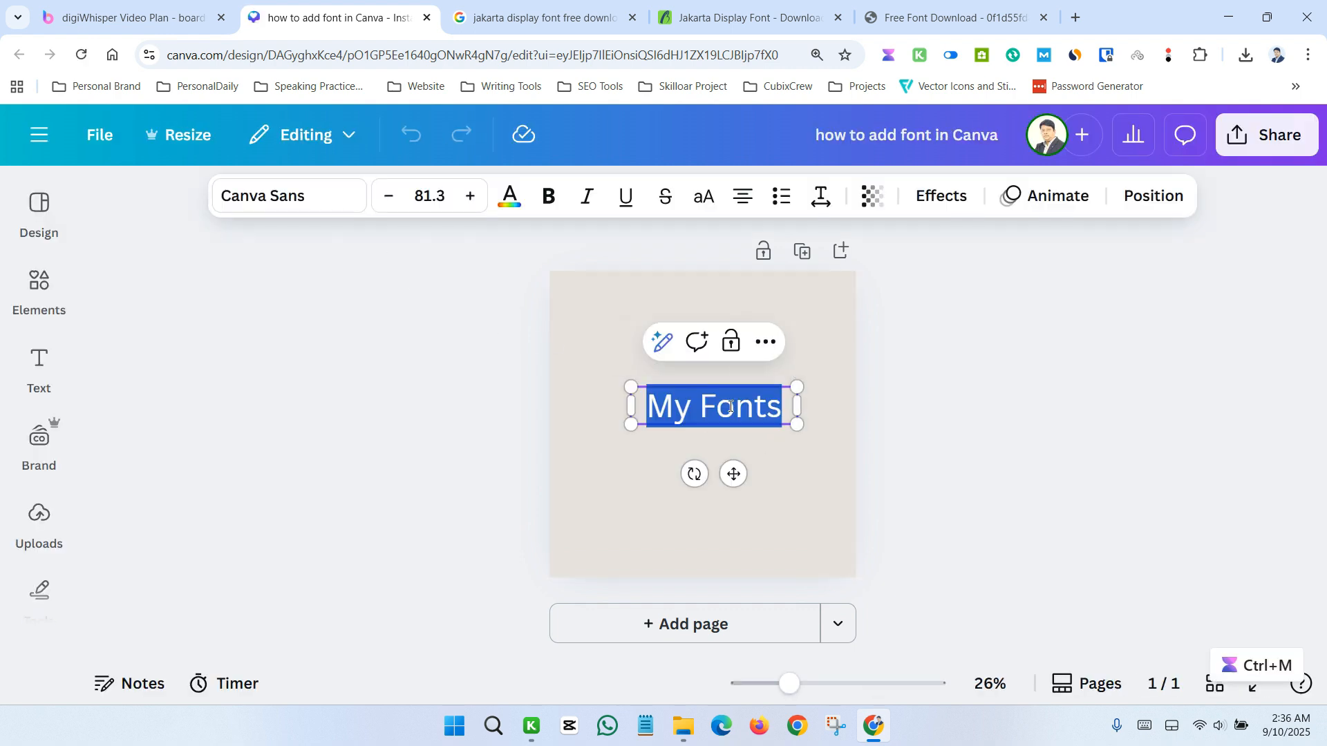
# Apply the uploaded Jakarta Display Regular font to the selected "My Fonts" text
pyautogui.click(328, 201)
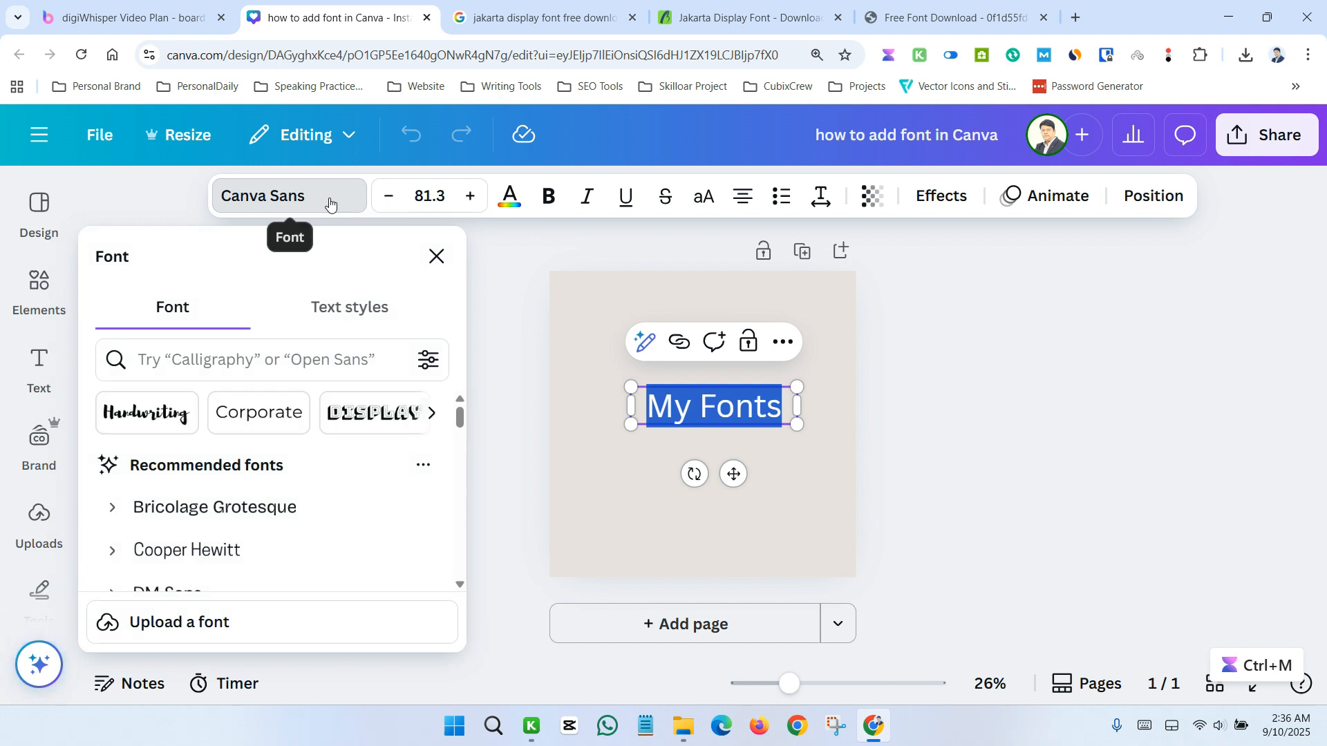
pyautogui.scroll(-3, 288, 498)
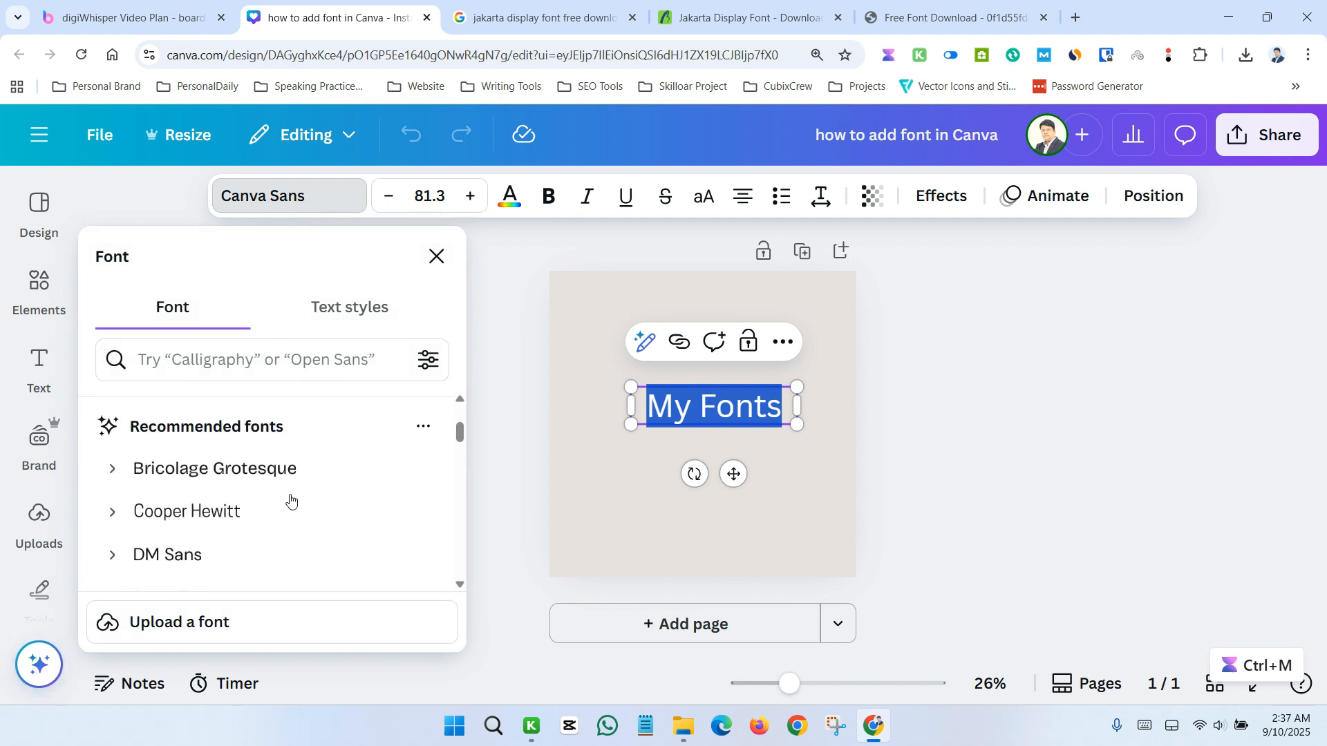
pyautogui.scroll(-3, 274, 465)
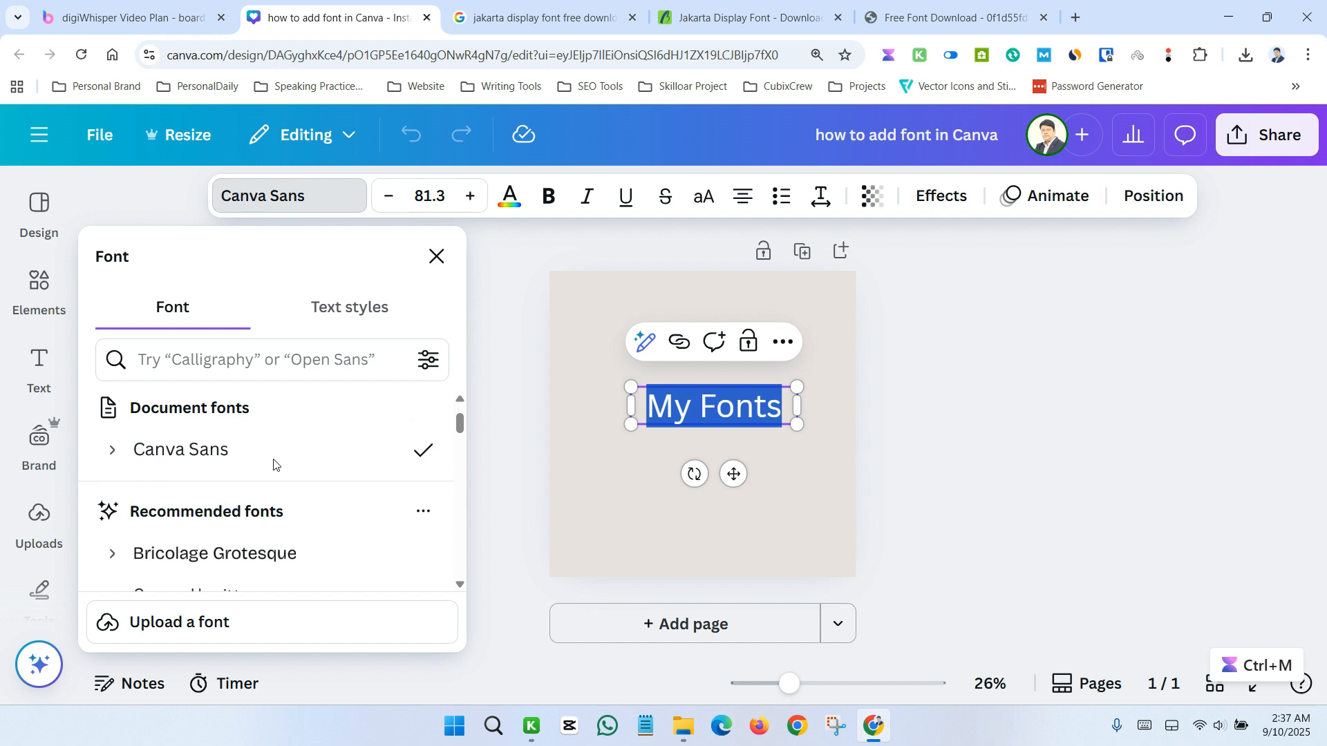
pyautogui.scroll(-5, 276, 462)
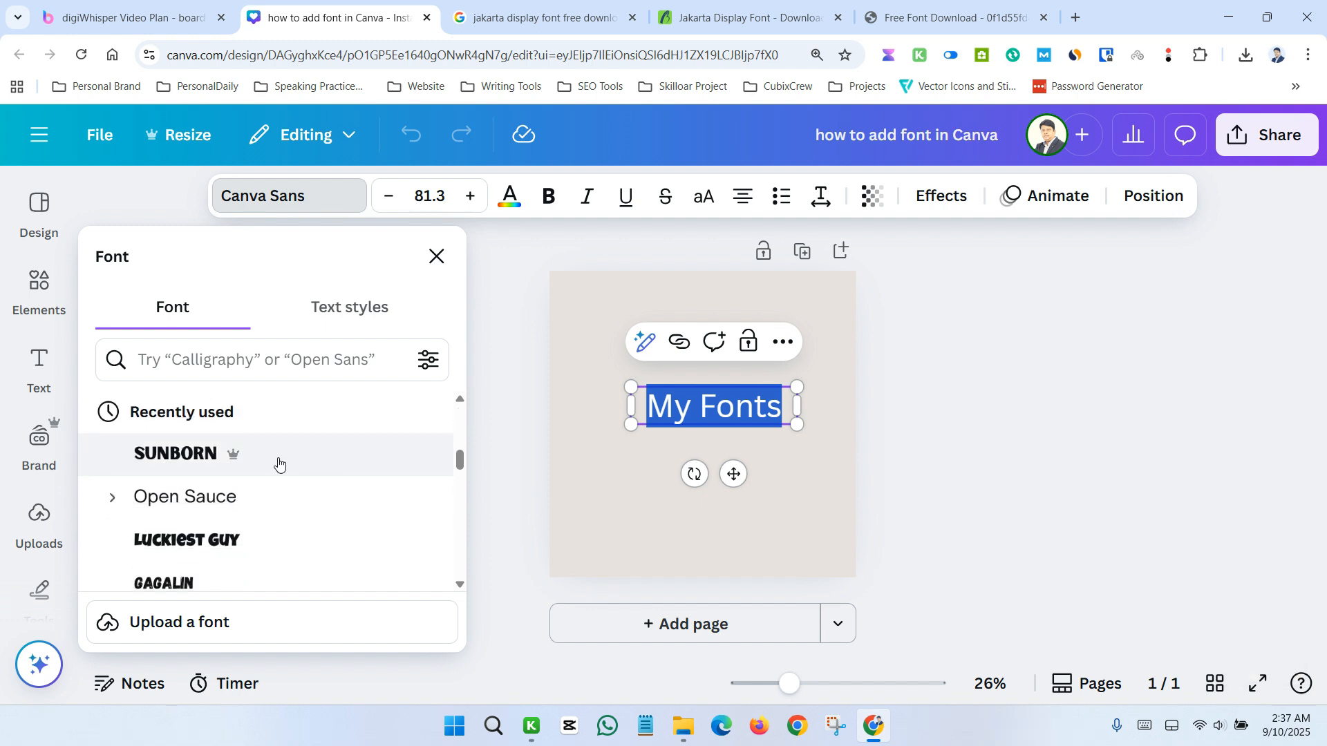
pyautogui.scroll(-2, 278, 462)
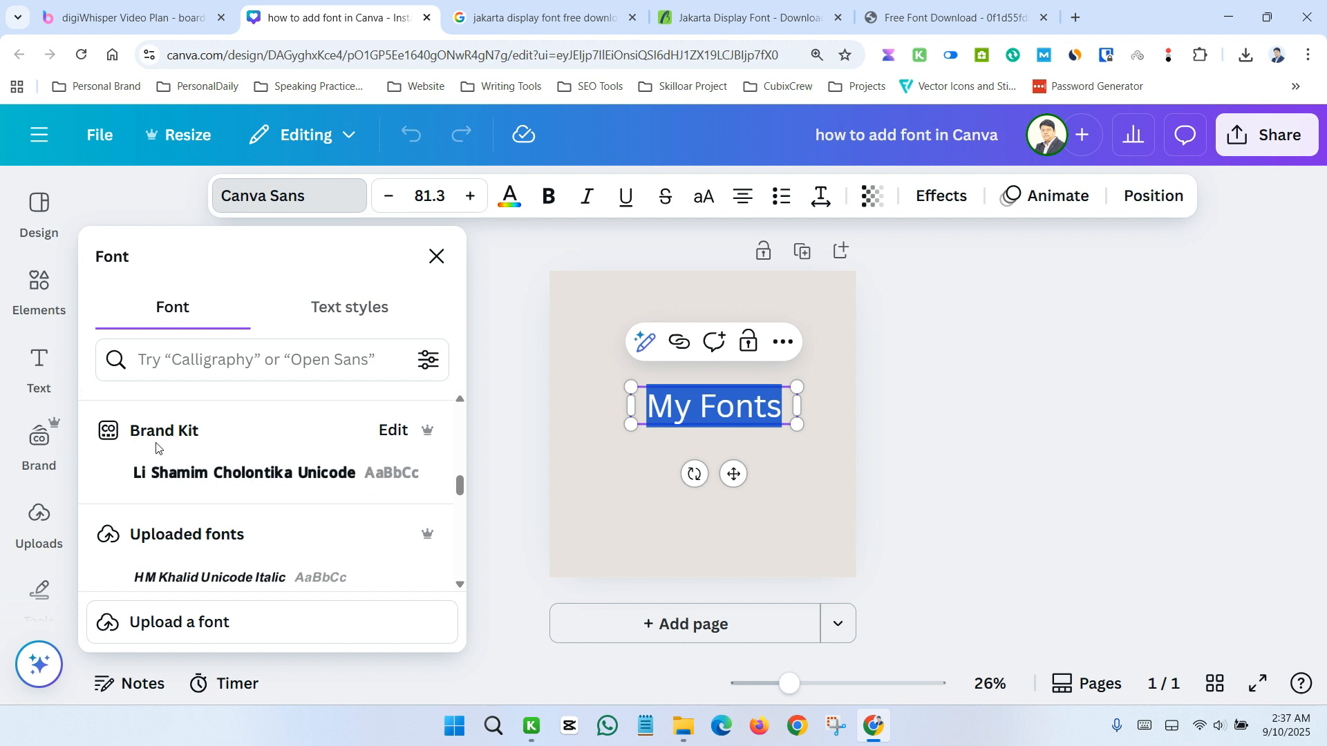
pyautogui.scroll(-1, 249, 452)
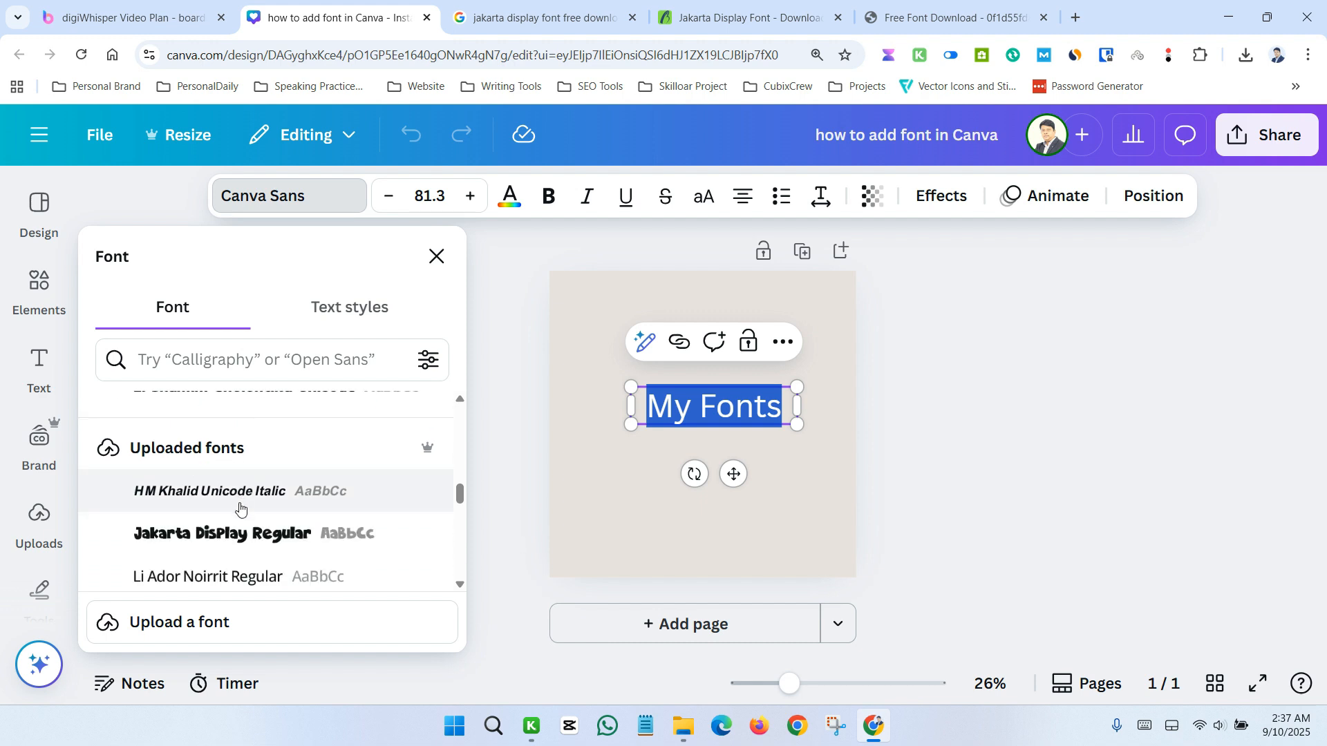
pyautogui.scroll(-1, 237, 510)
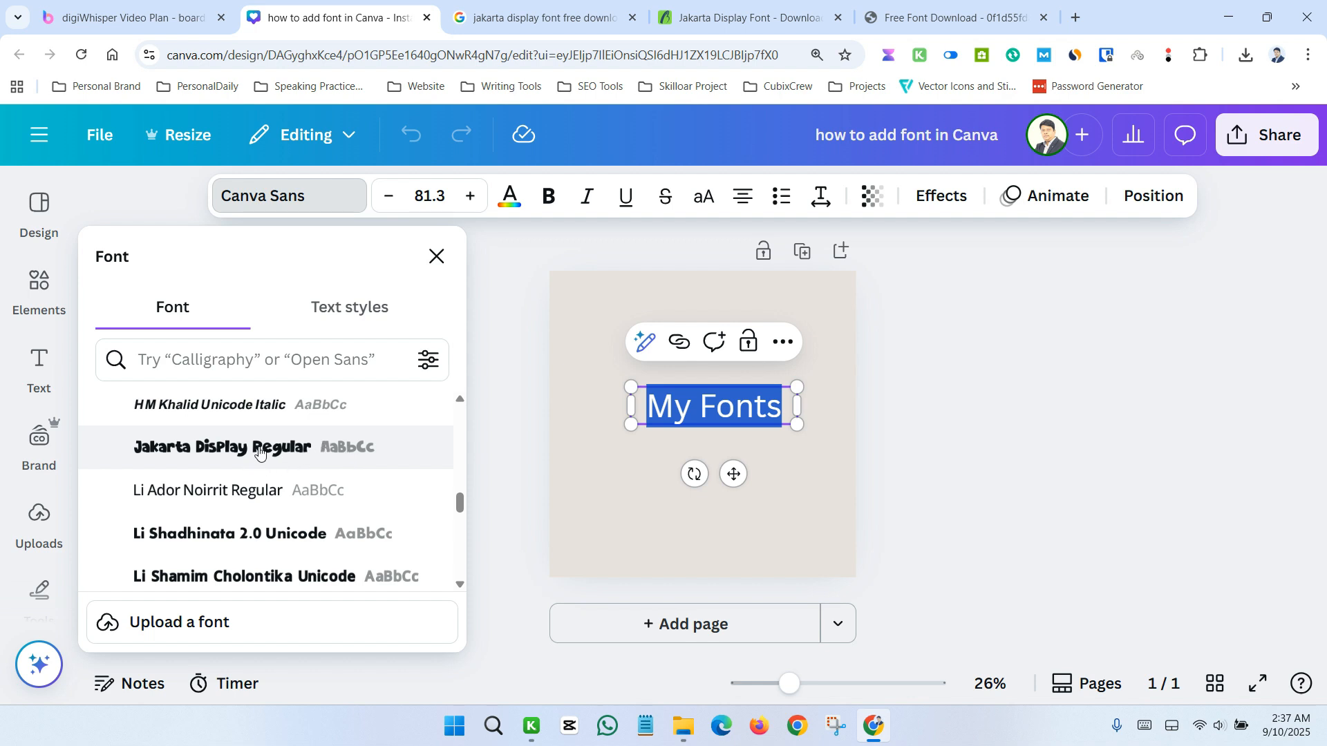
pyautogui.click(259, 453)
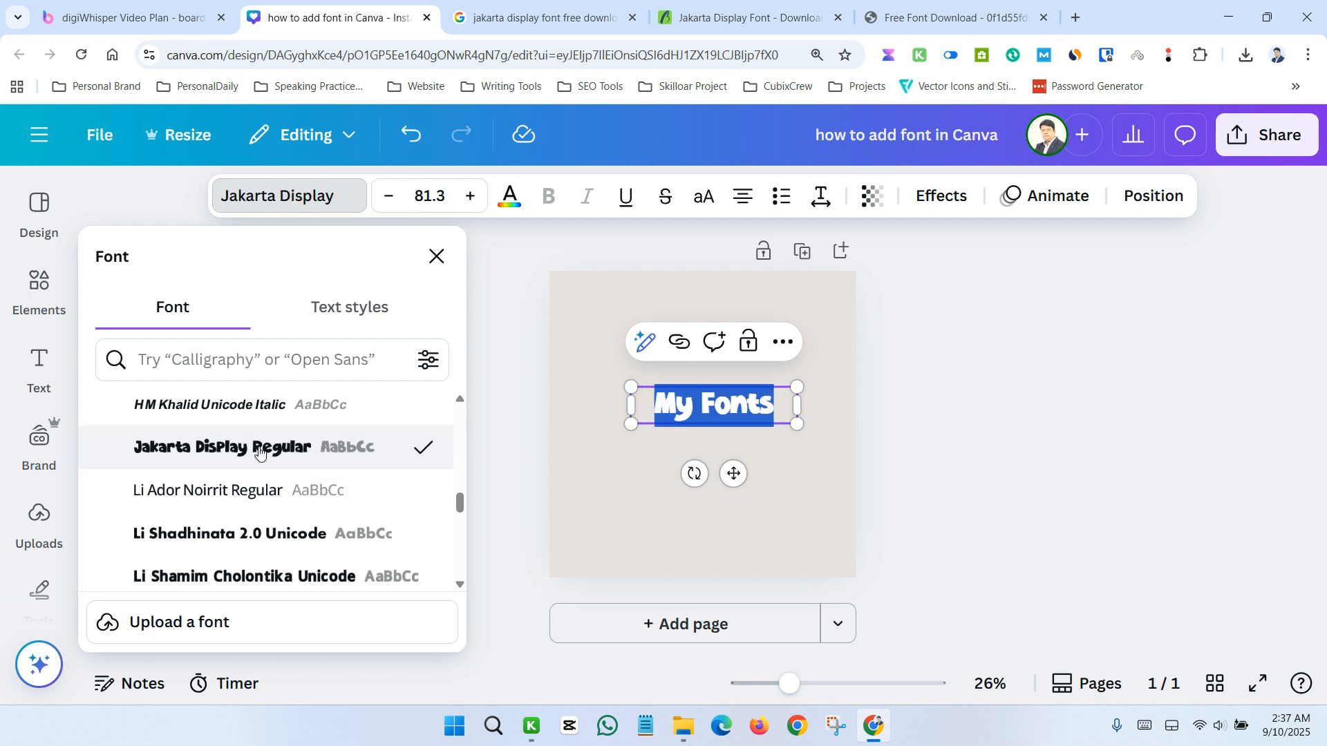
# Enlarge the "My Fonts" text to a font size of about 128 and center it horizontally on the page
pyautogui.moveTo(797, 384); pyautogui.dragTo(892, 347)
pyautogui.click(993, 429)
pyautogui.click(992, 452)
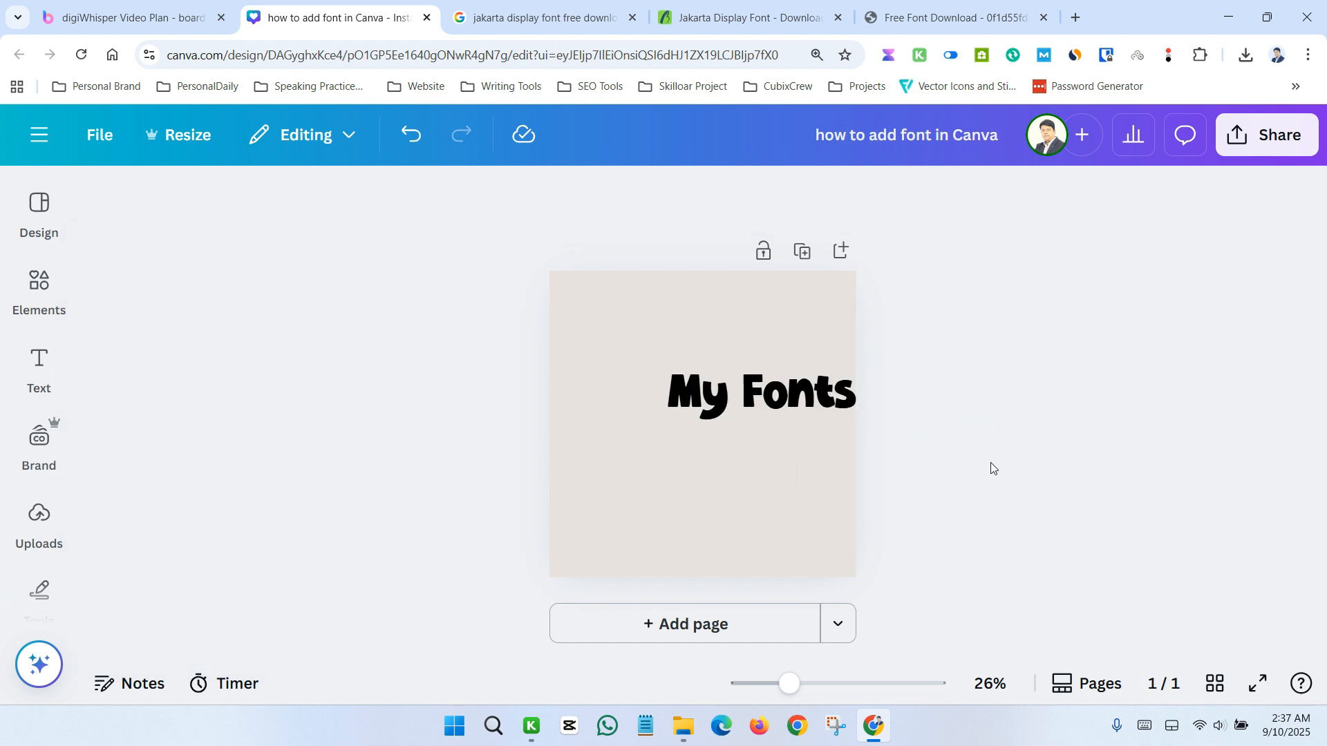
pyautogui.moveTo(838, 423); pyautogui.dragTo(778, 442)
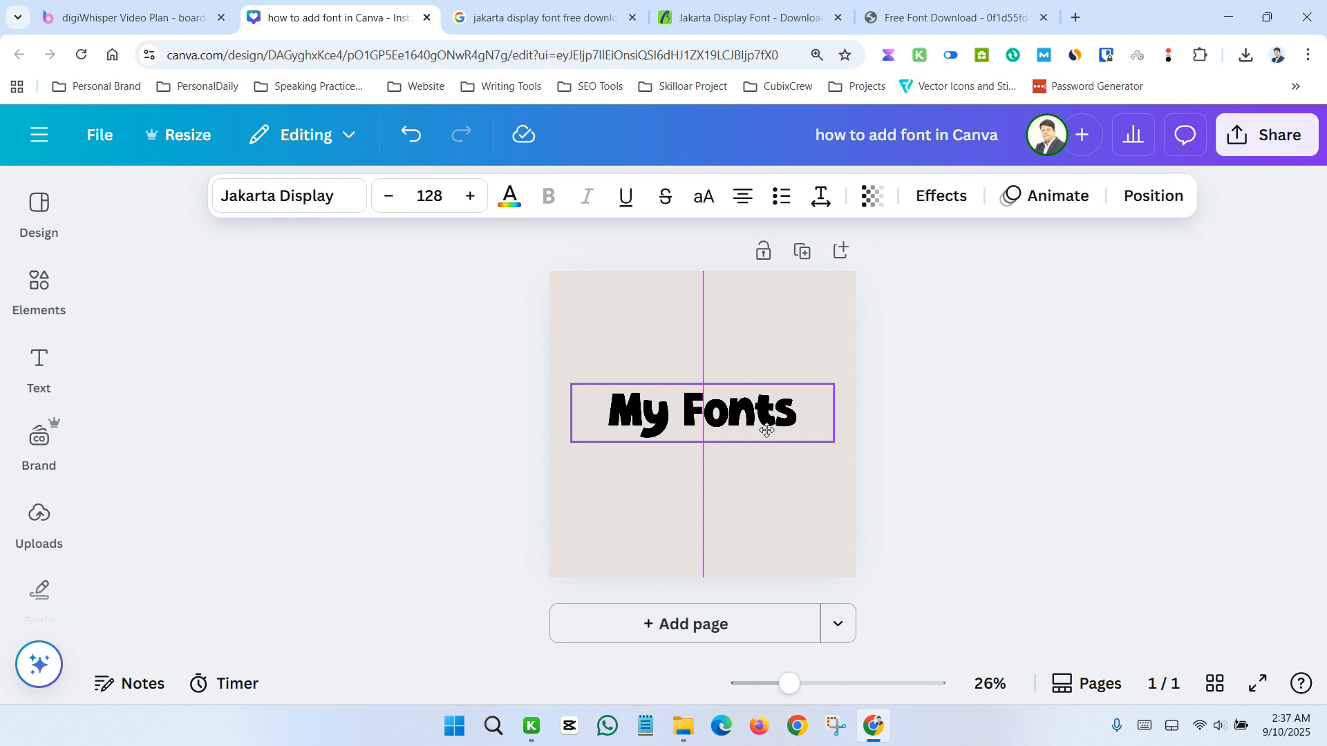
# Replace the "My Fonts" text with "Digi Whisper"
pyautogui.doubleClick(730, 424)
pyautogui.tripleClick(730, 424)
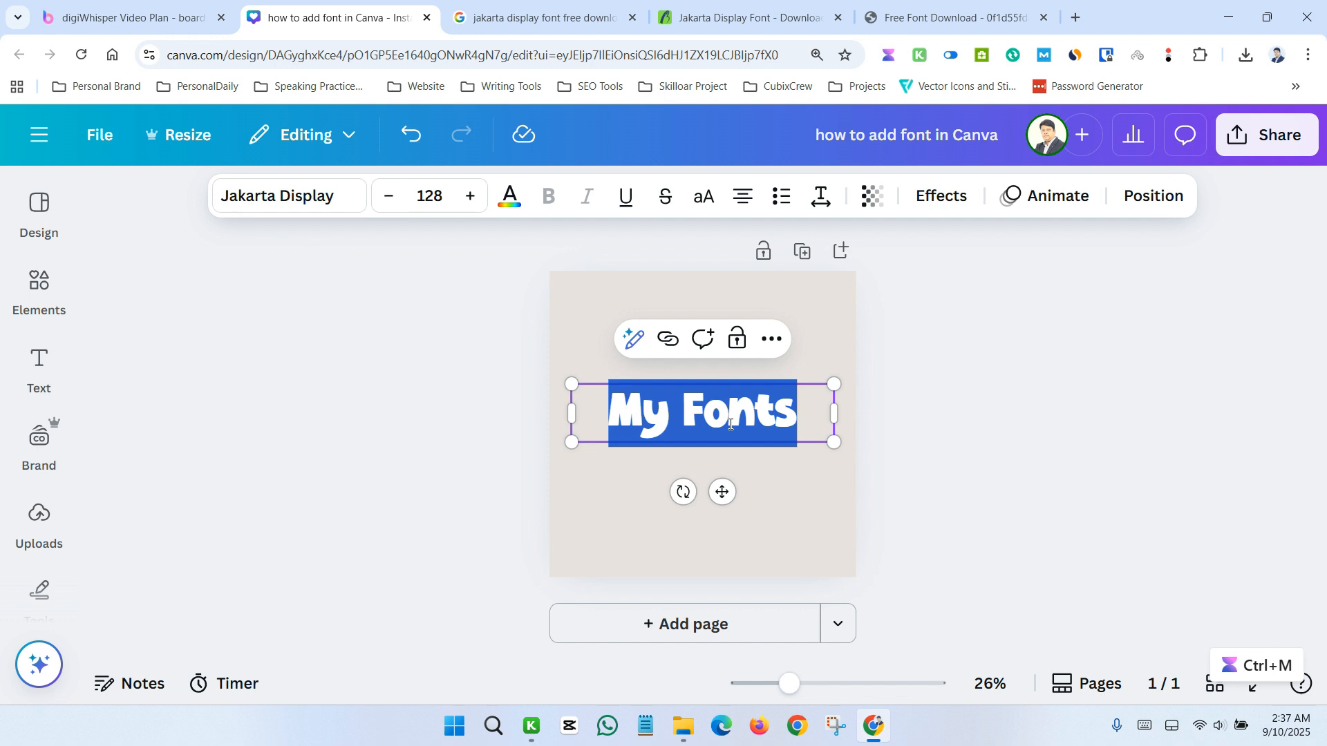
pyautogui.write('D')
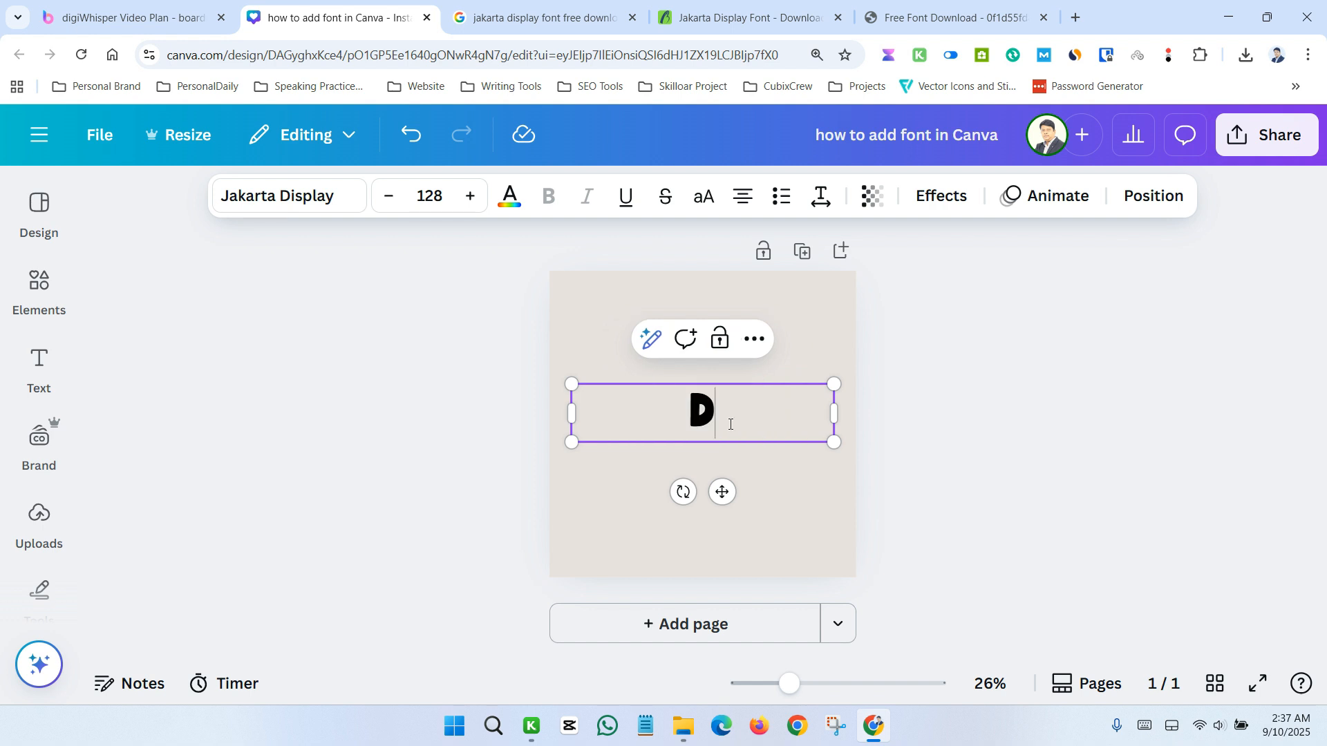
pyautogui.write('igi Whis')
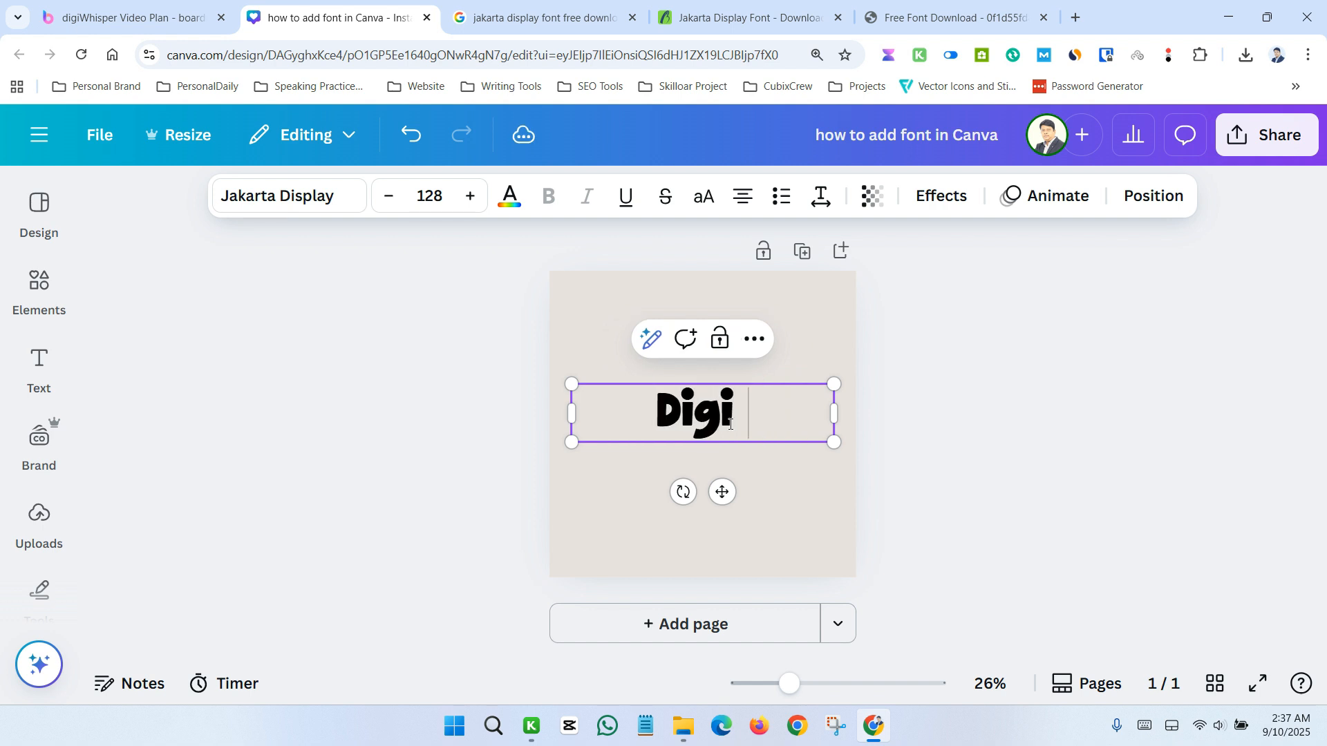
pyautogui.write('Per')
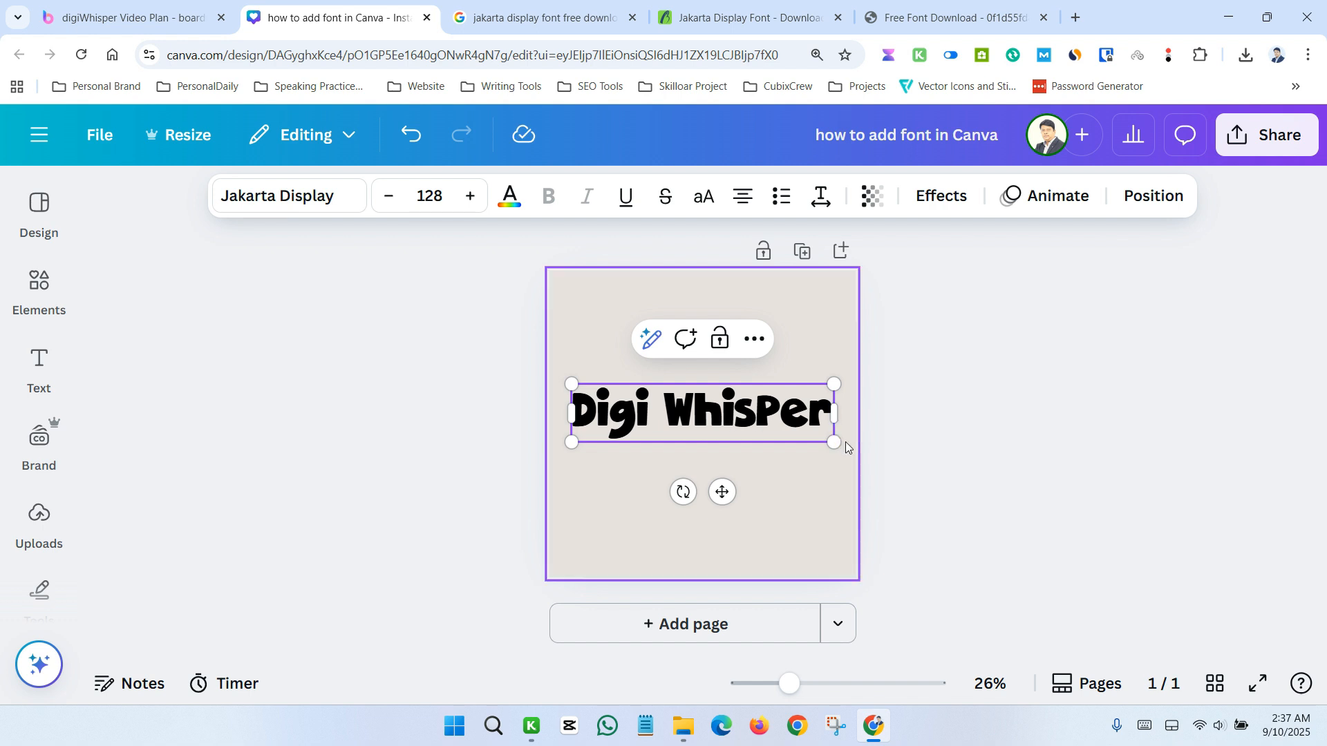
# Scale the "Digi Whisper" text to a font size of about 121, reposition it near the page's middle, and deselect it
pyautogui.moveTo(834, 442); pyautogui.dragTo(832, 477)
pyautogui.click(786, 414)
pyautogui.click(786, 417)
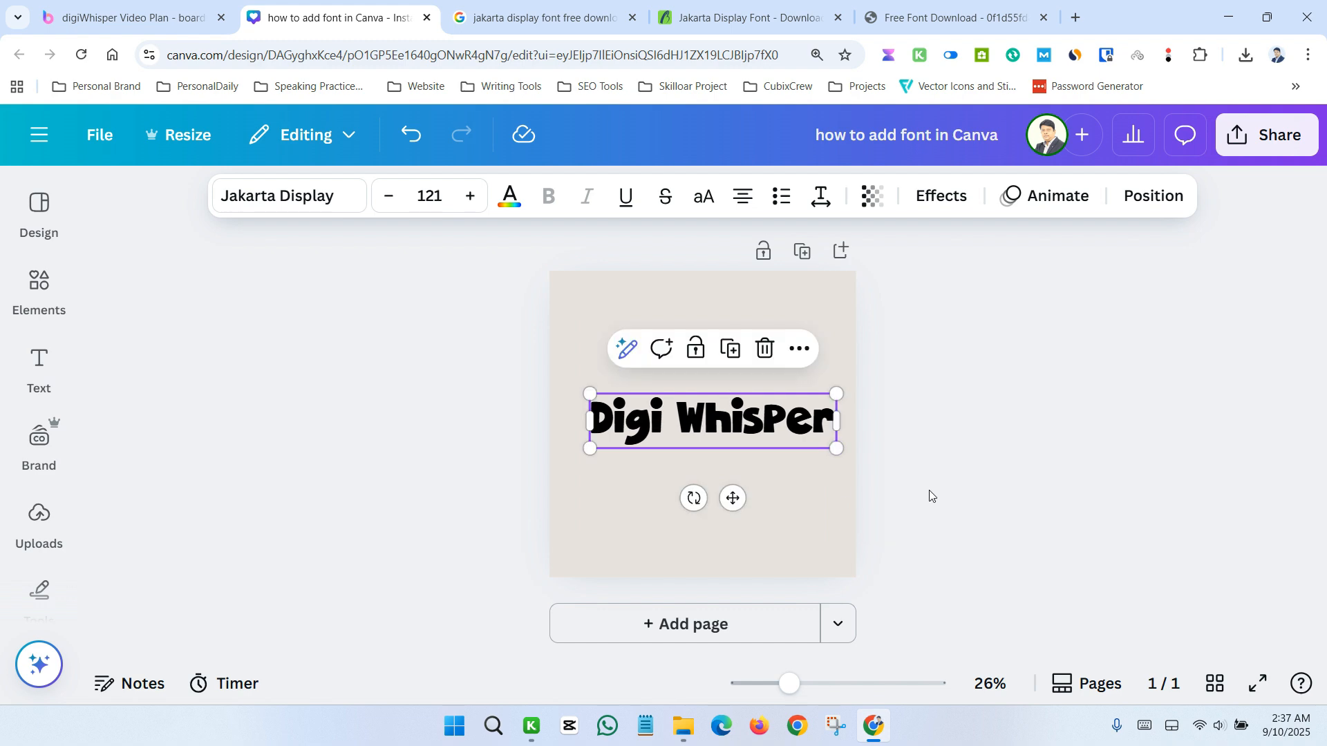
pyautogui.click(980, 487)
# Look at Google's image results for "jakarta display font free download" to compare the font's appearance, and return to the Canva design
pyautogui.click(546, 19)
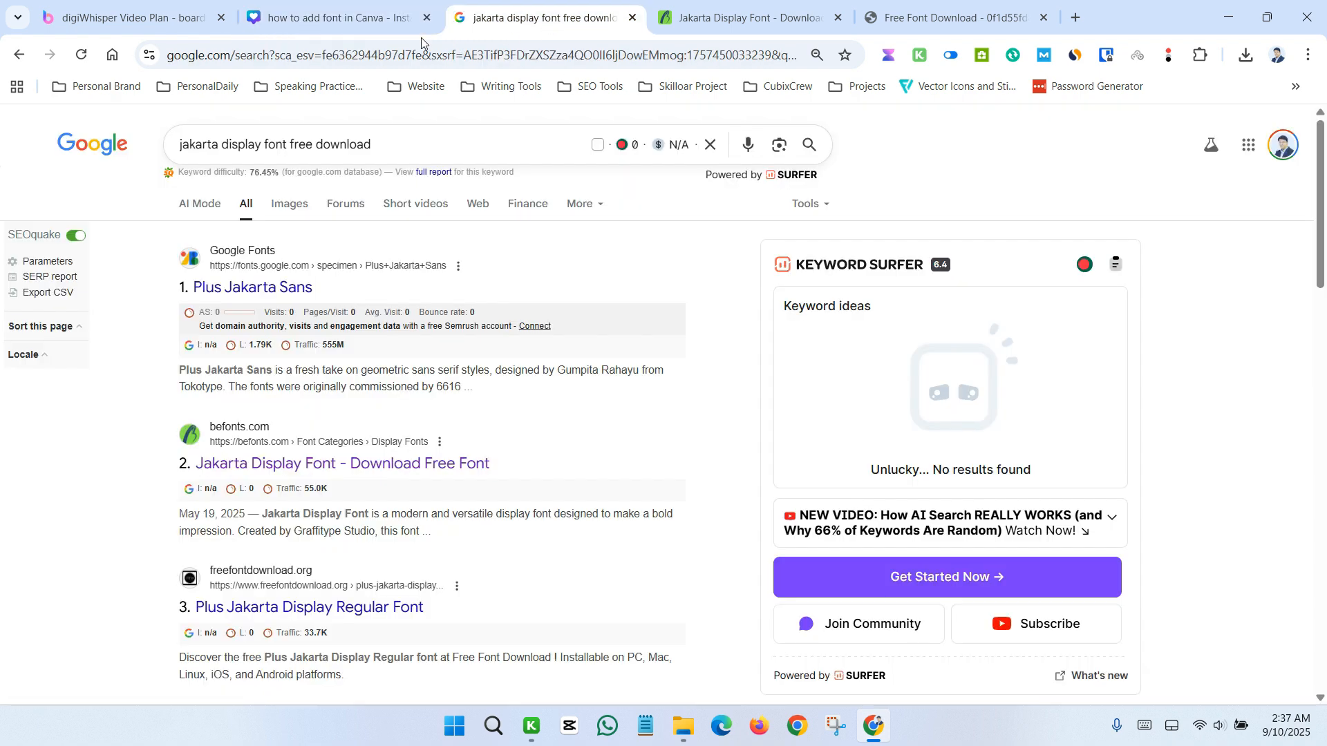
pyautogui.click(289, 203)
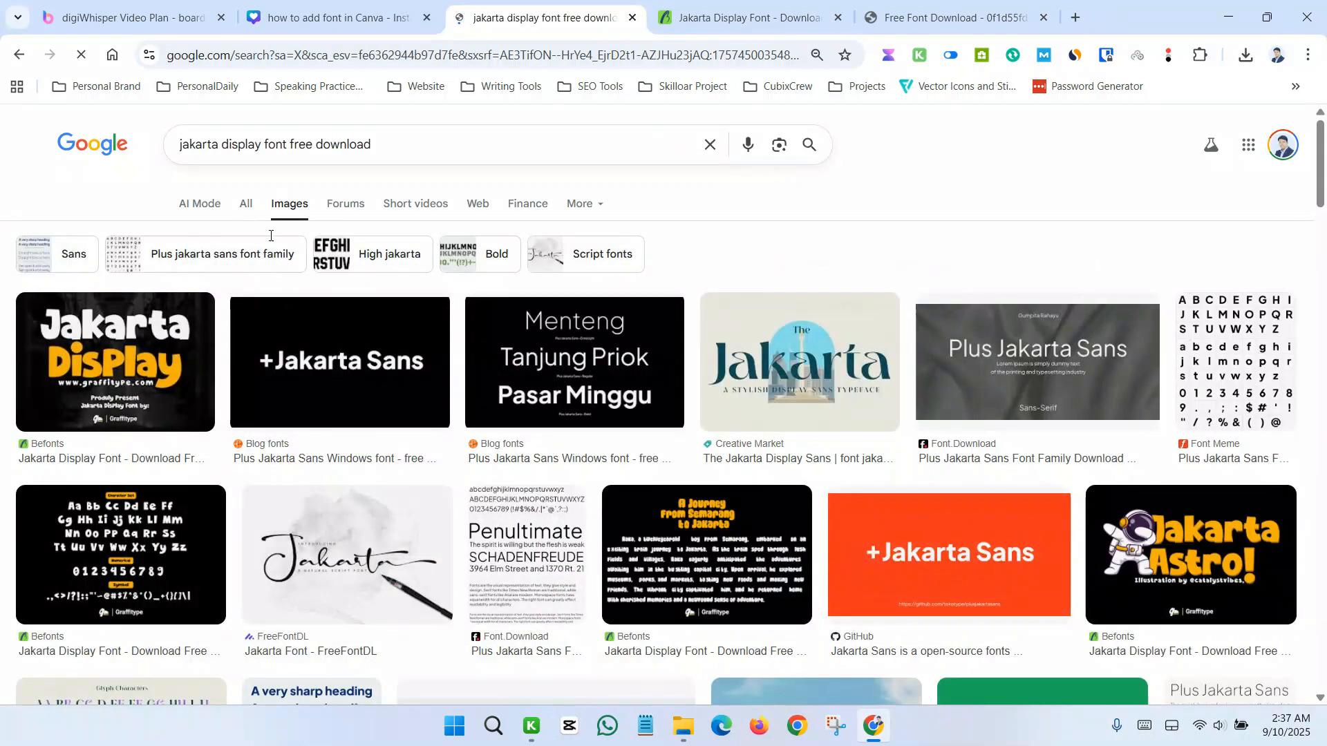
pyautogui.click(338, 17)
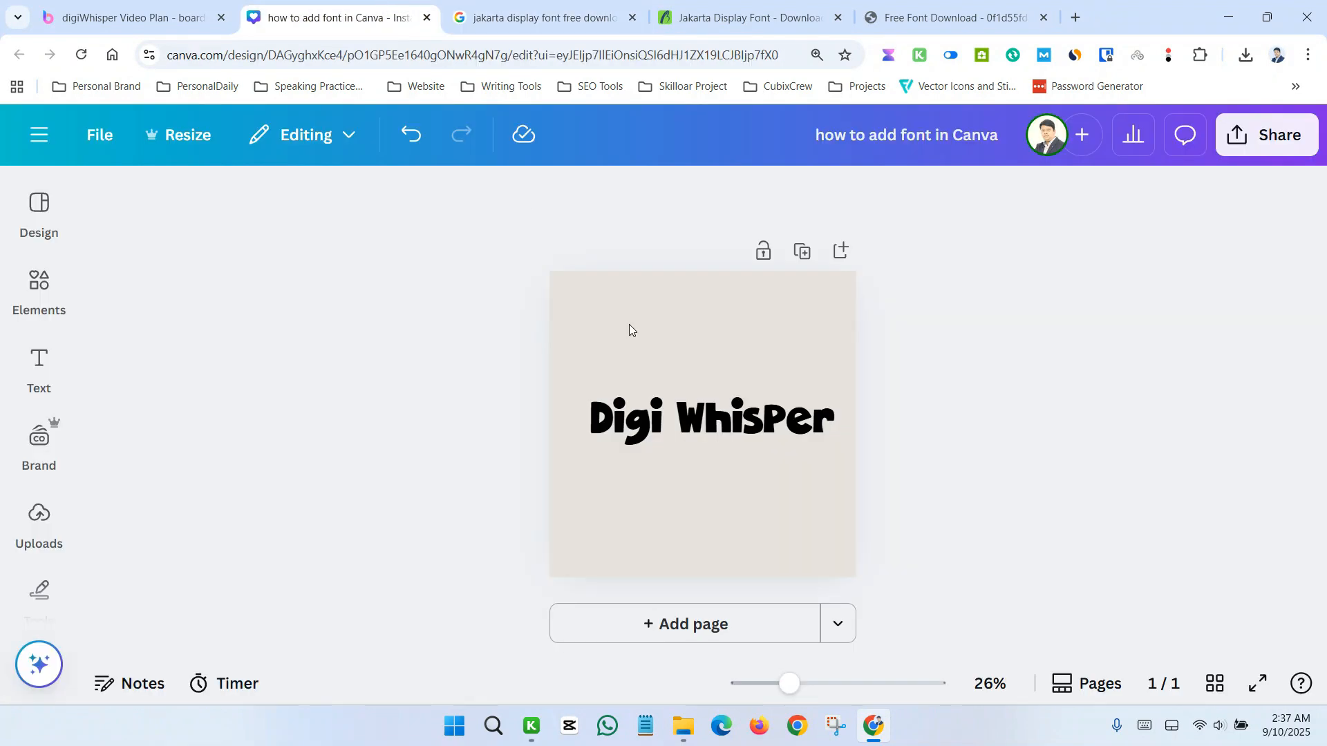